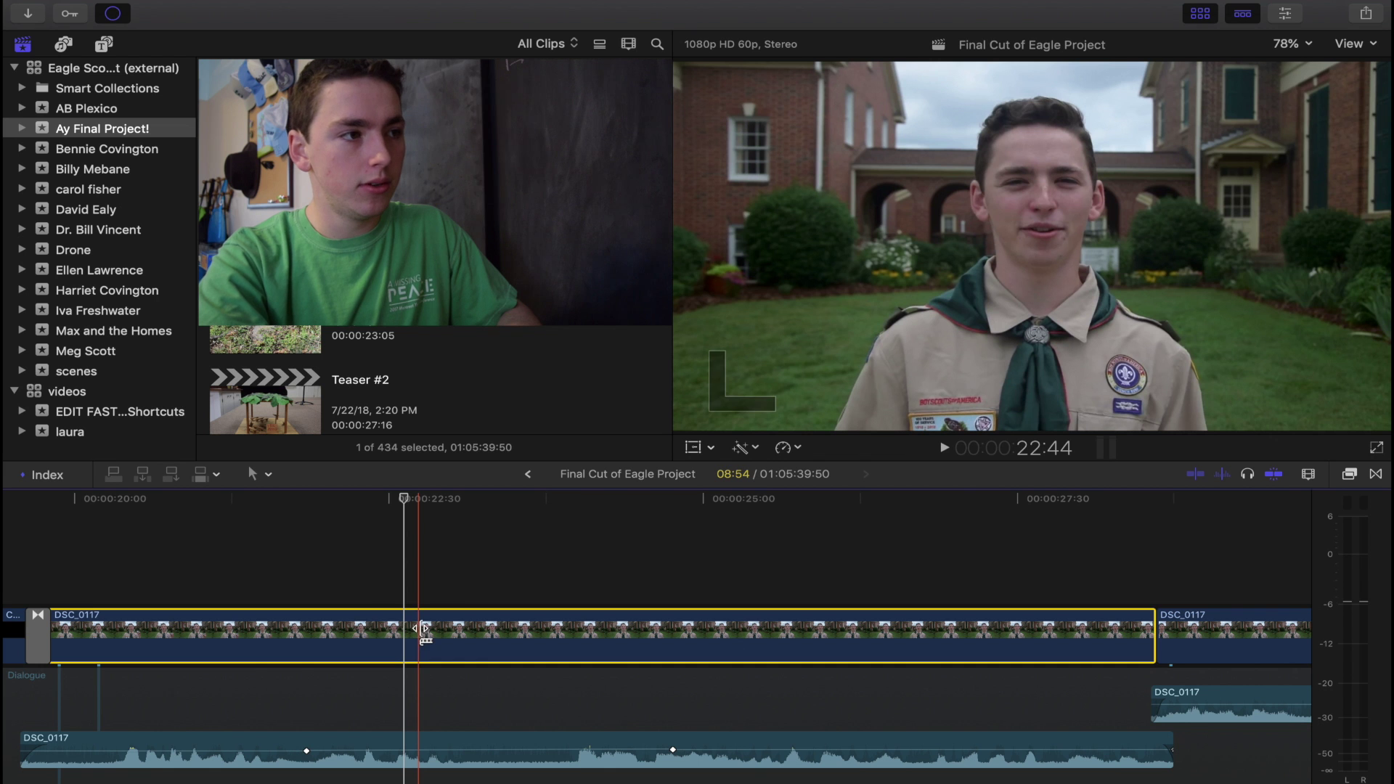
pyautogui.press('super+b')
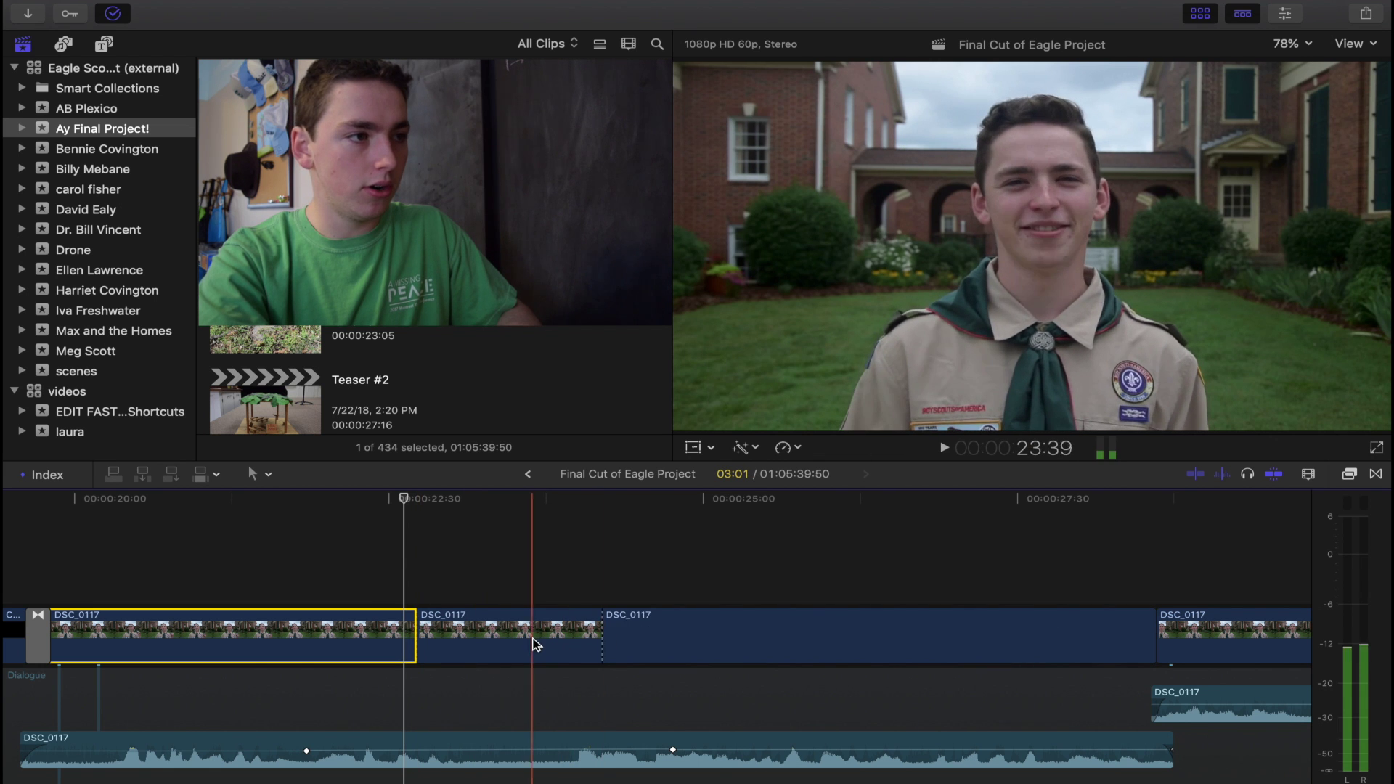
# Blade DSC_0117 at two points, then delete the middle section so the gap closes.
pyautogui.click(535, 644)
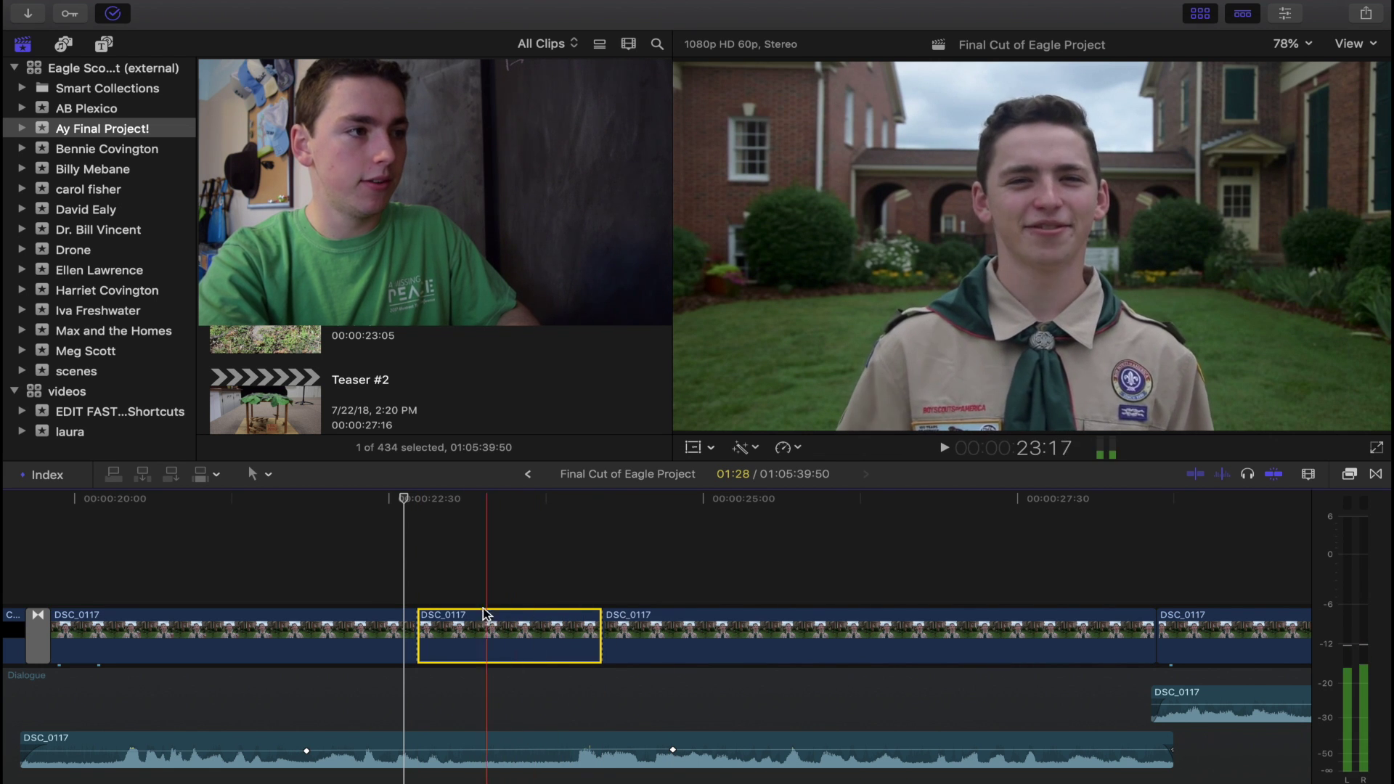
pyautogui.click(266, 477)
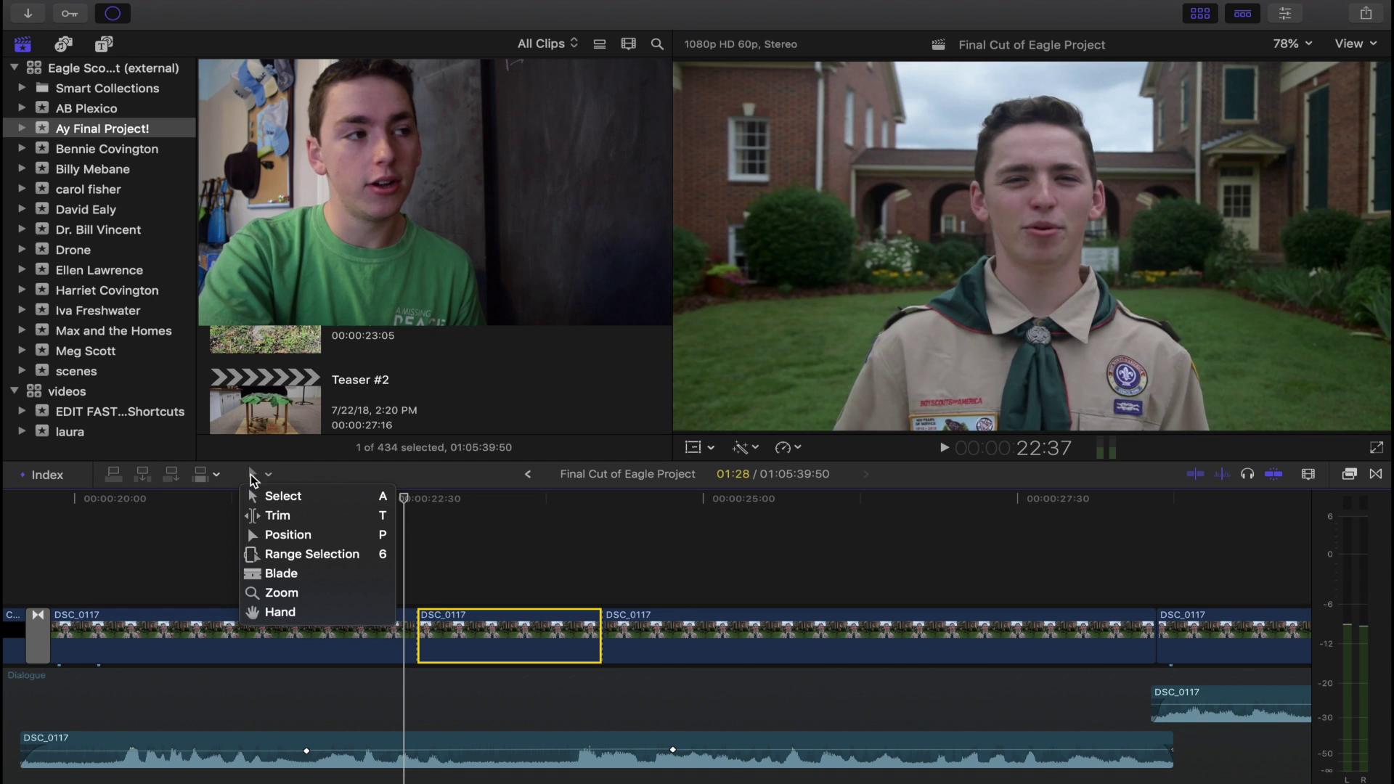
pyautogui.click(267, 478)
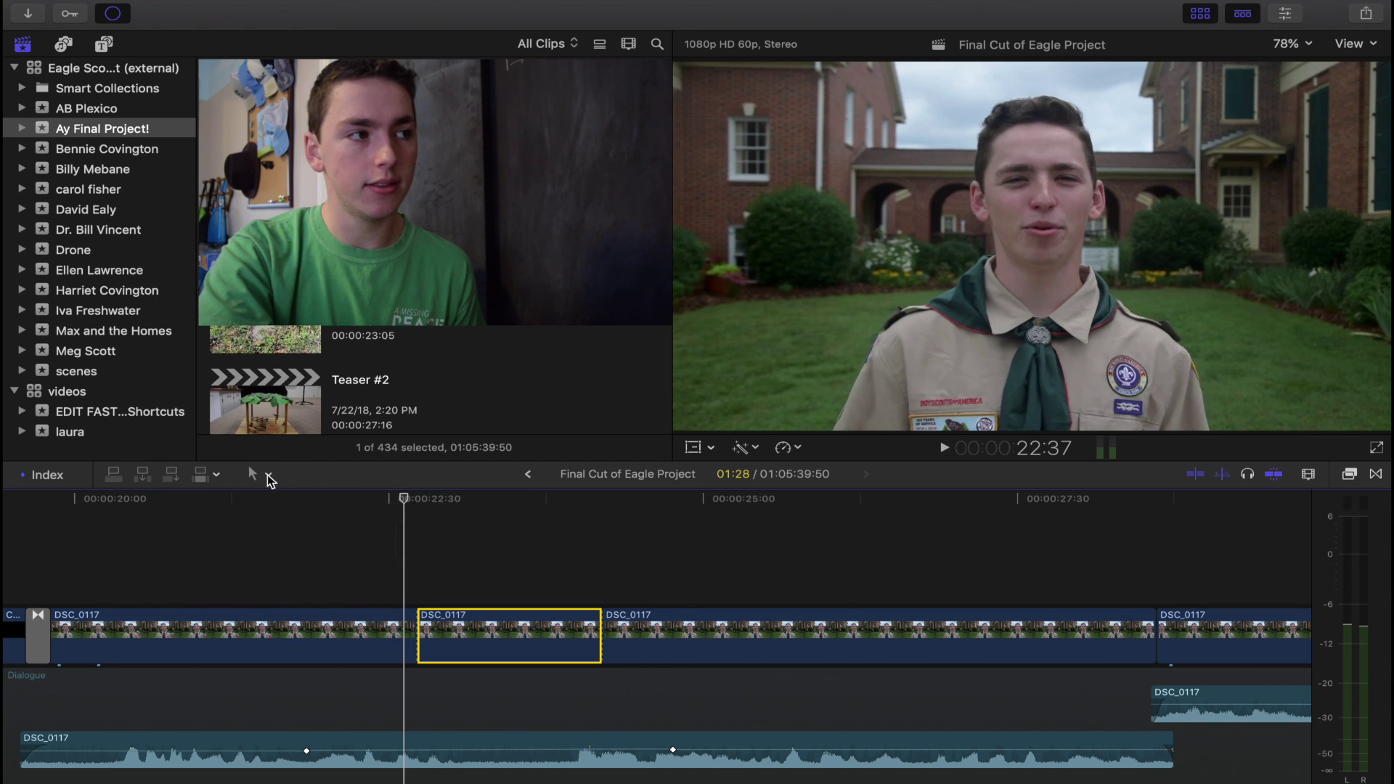
pyautogui.click(260, 476)
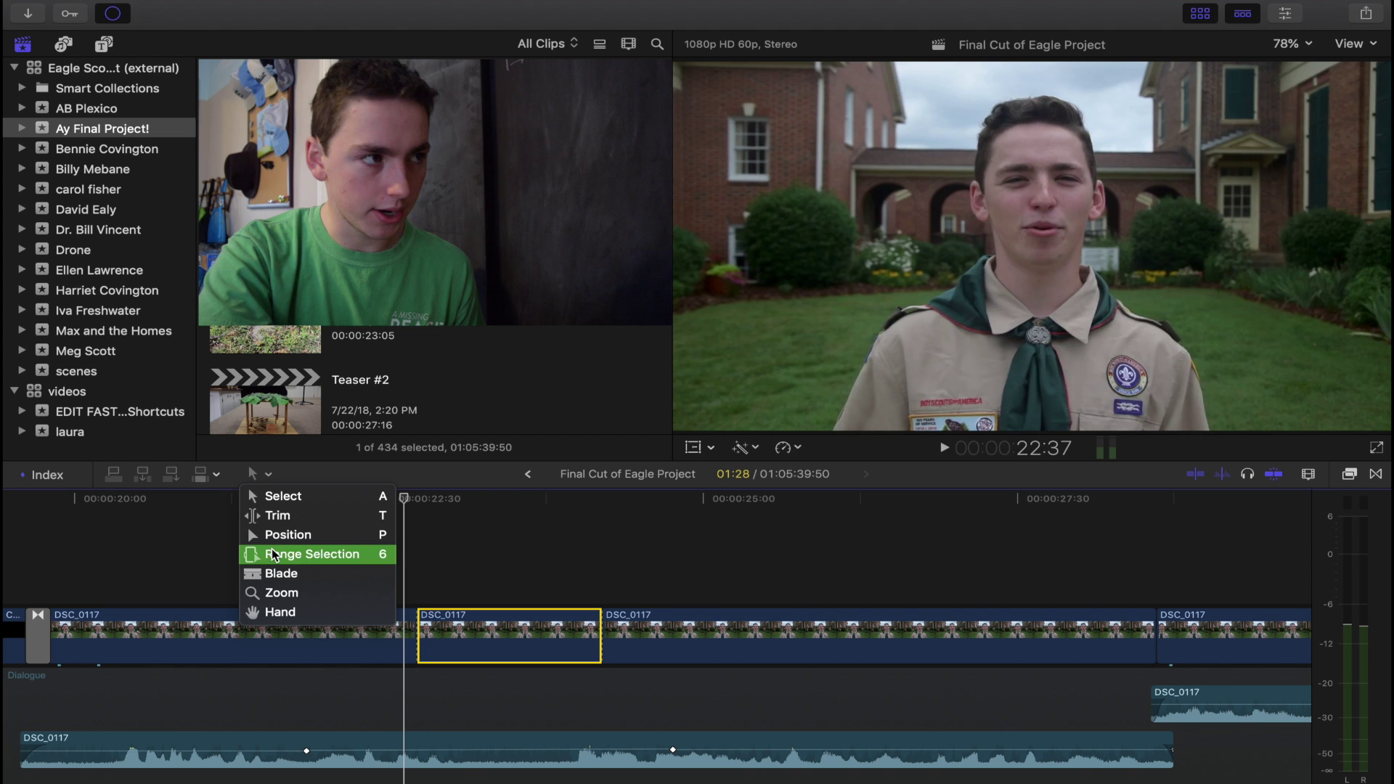
pyautogui.click(281, 574)
pyautogui.click(469, 631)
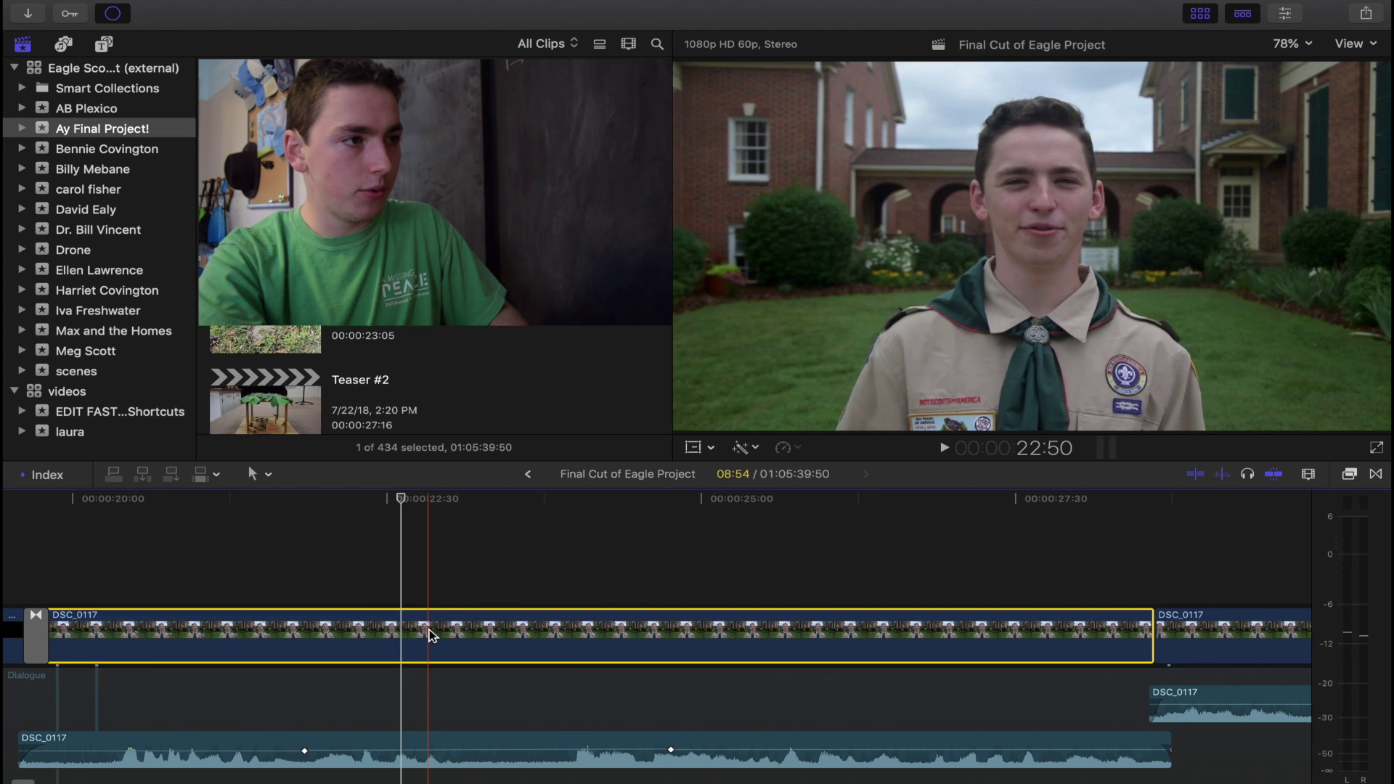
pyautogui.press('super+b')
pyautogui.click(622, 637)
pyautogui.press('super+b')
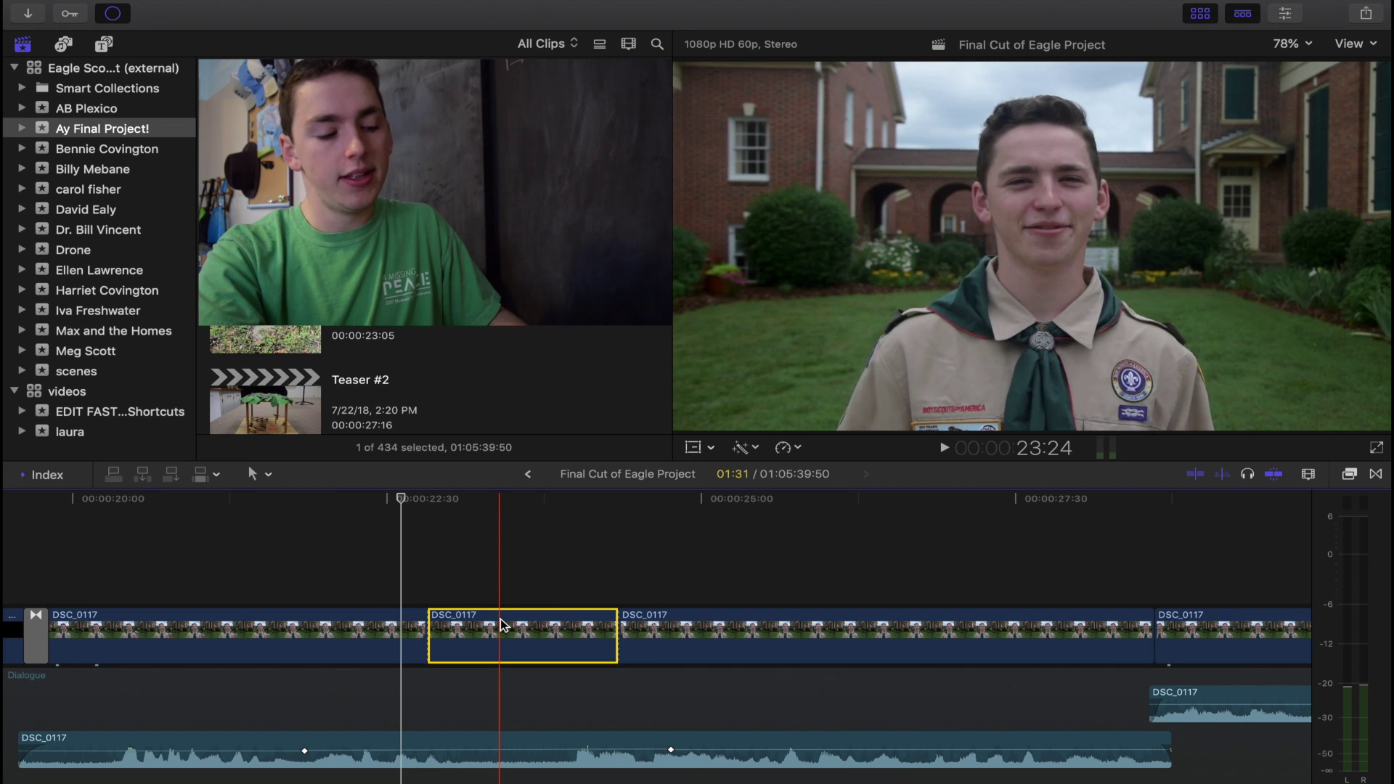
pyautogui.press('Delete')
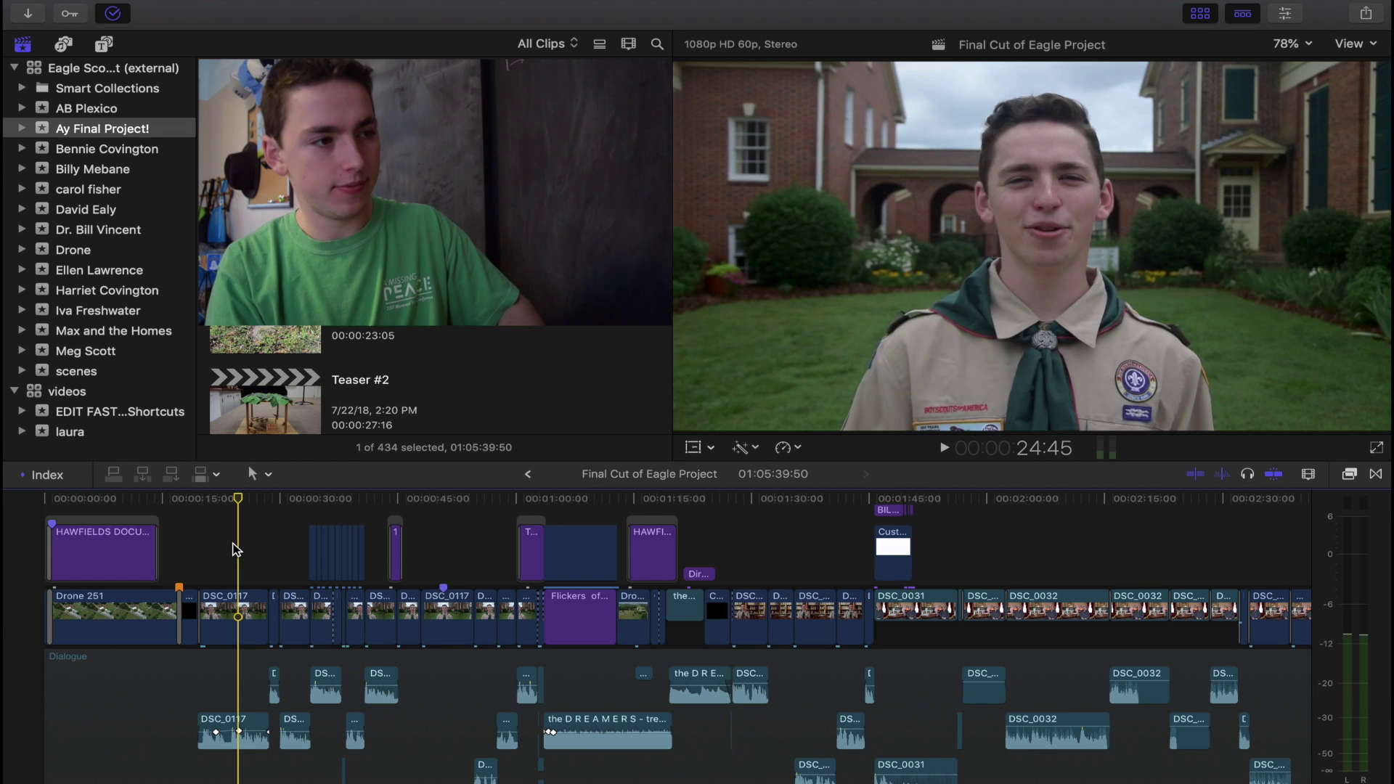
pyautogui.press('alt+super+k')
pyautogui.click(369, 221)
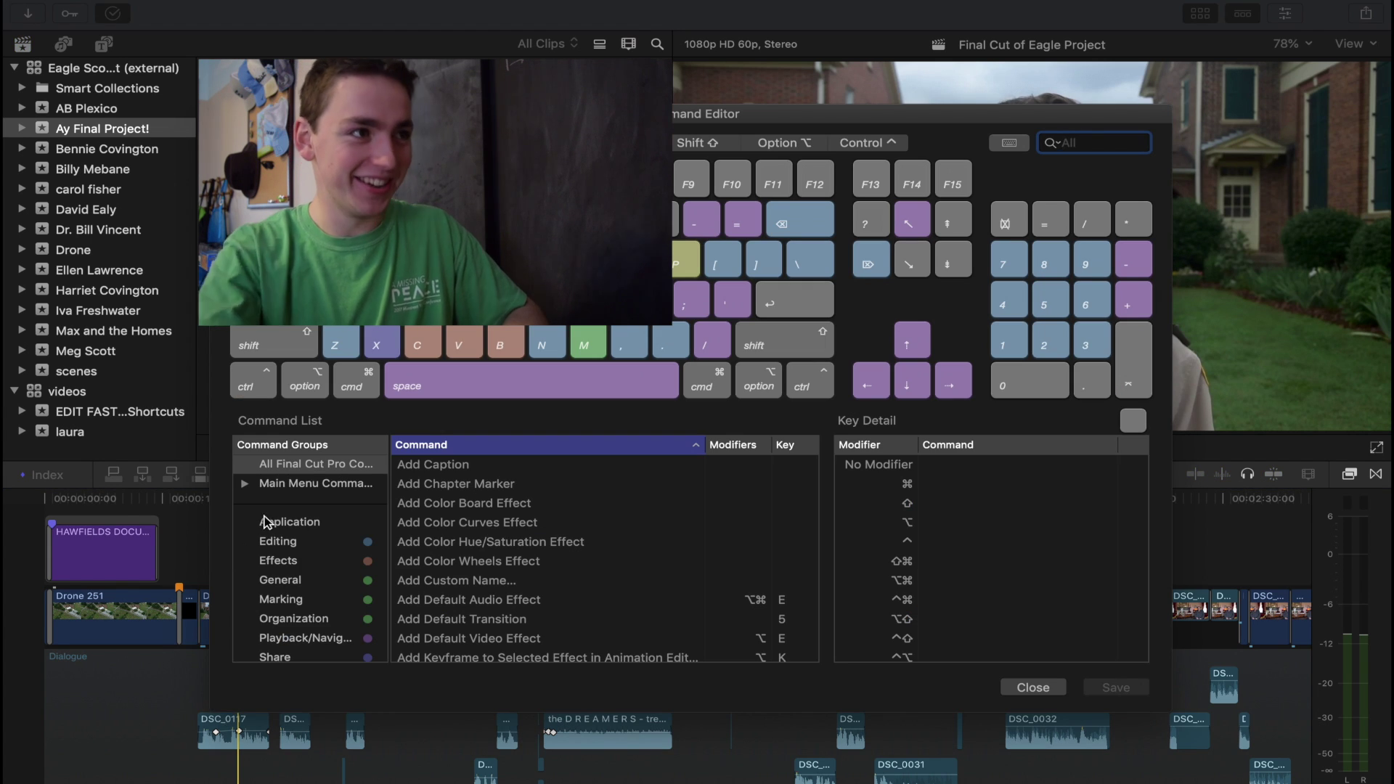
pyautogui.click(427, 226)
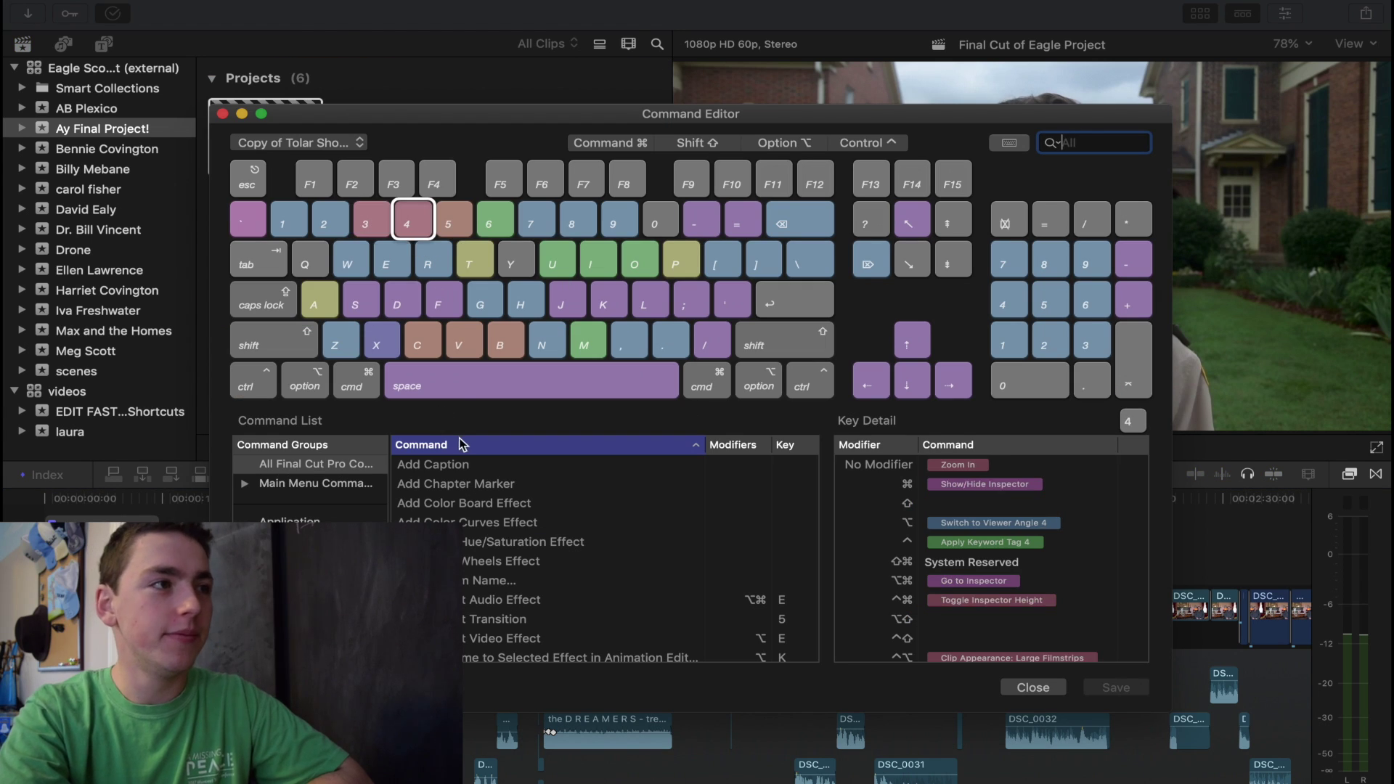
pyautogui.click(428, 268)
pyautogui.click(400, 265)
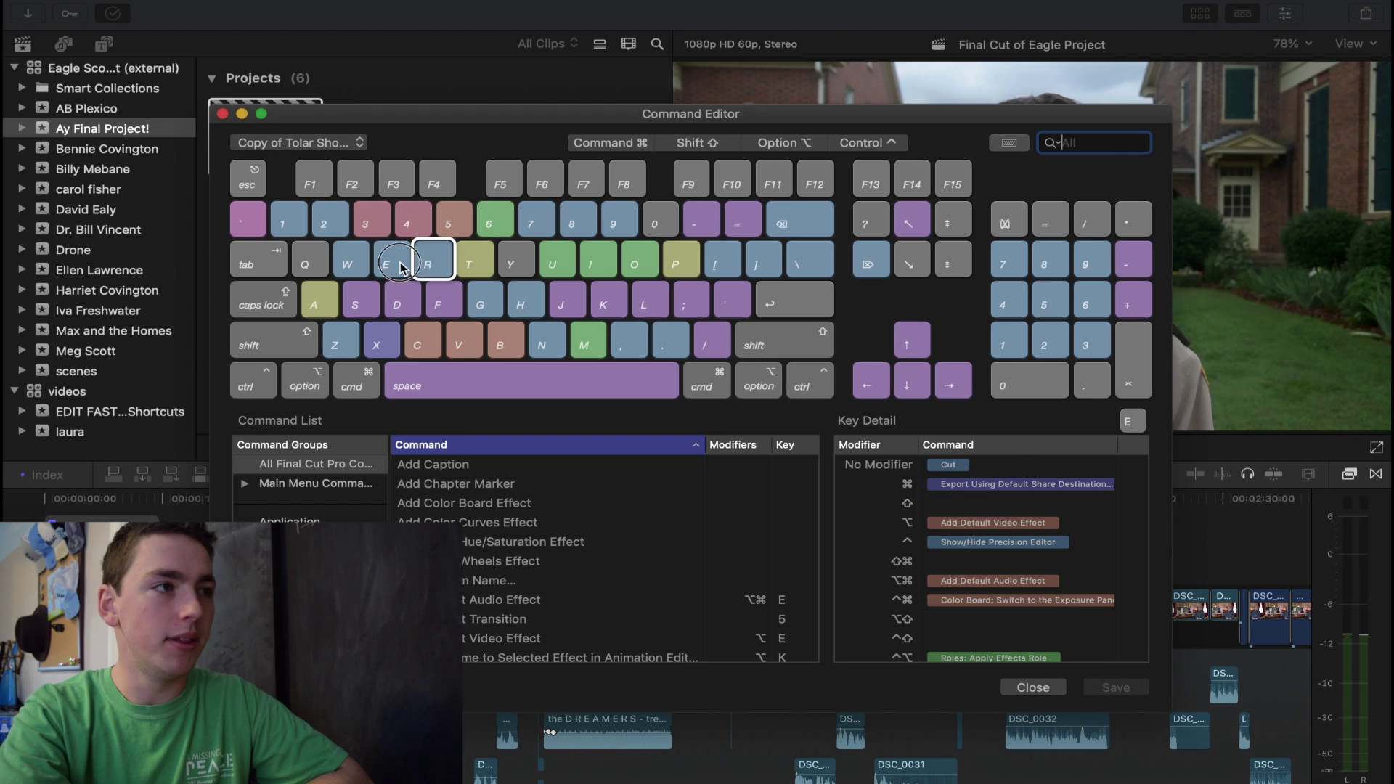
pyautogui.click(297, 227)
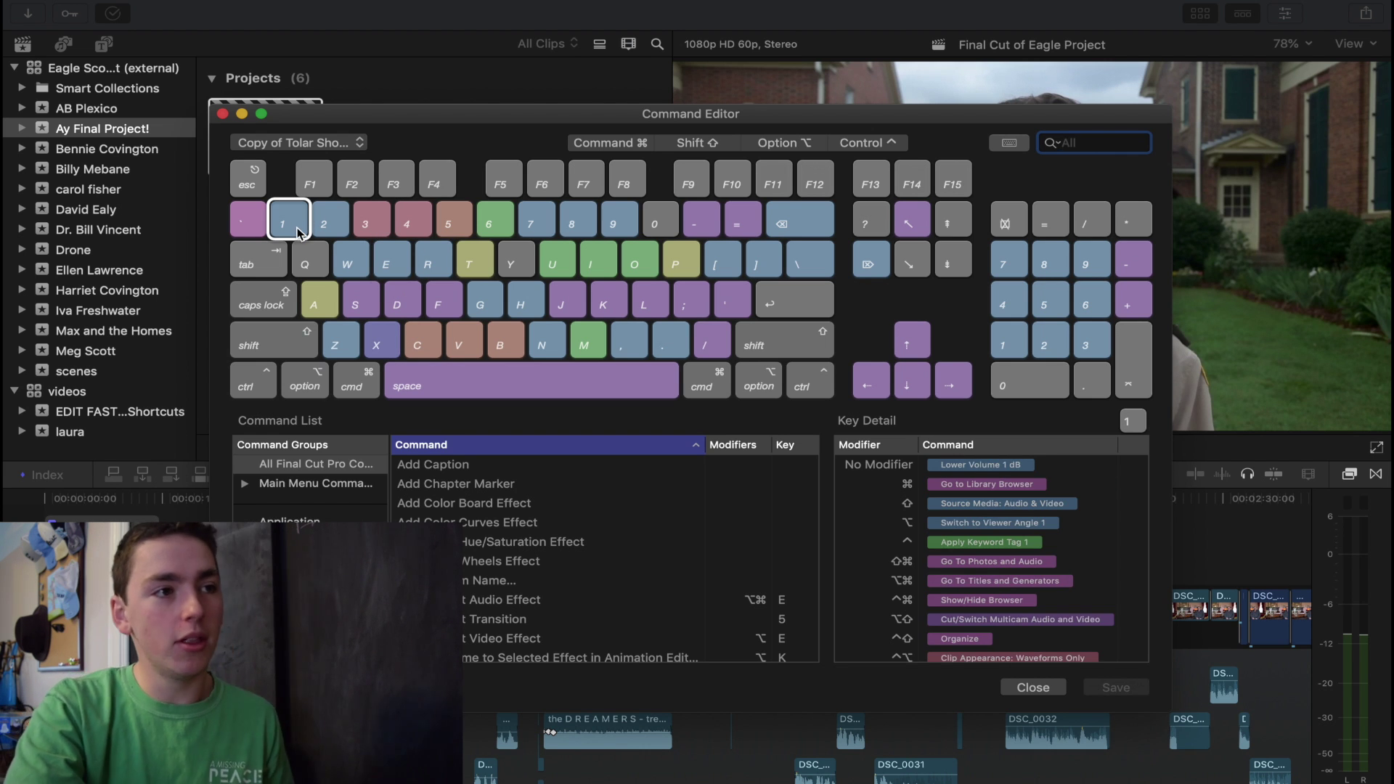
pyautogui.click(331, 222)
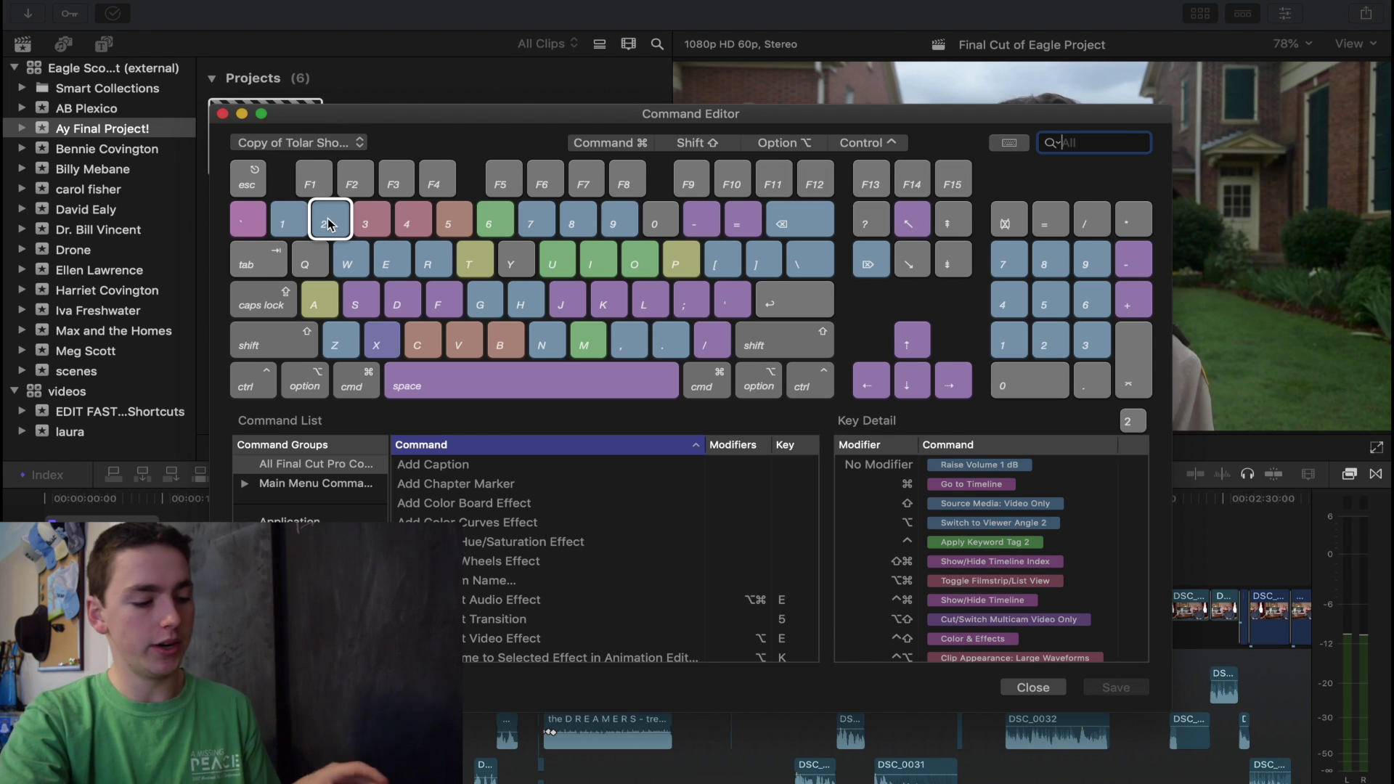
pyautogui.click(374, 310)
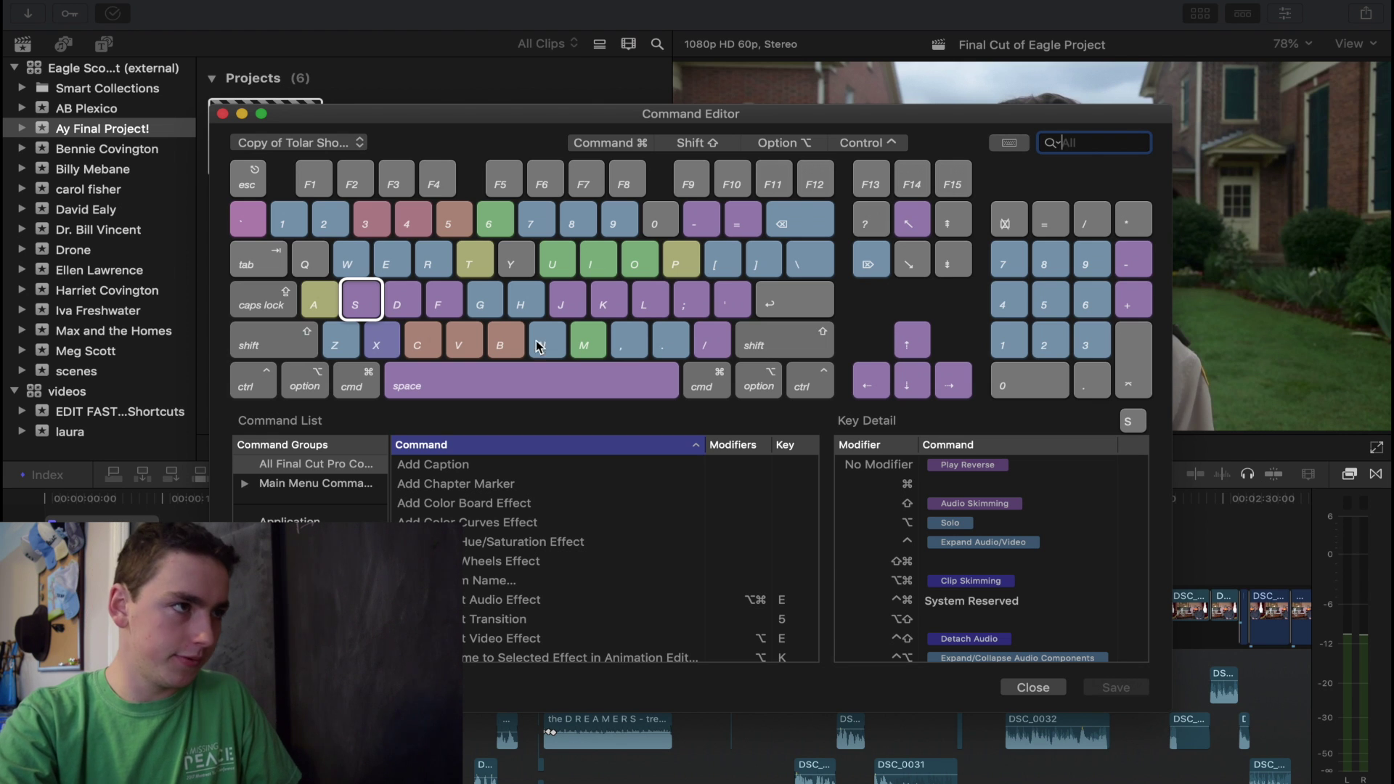
pyautogui.press('f')
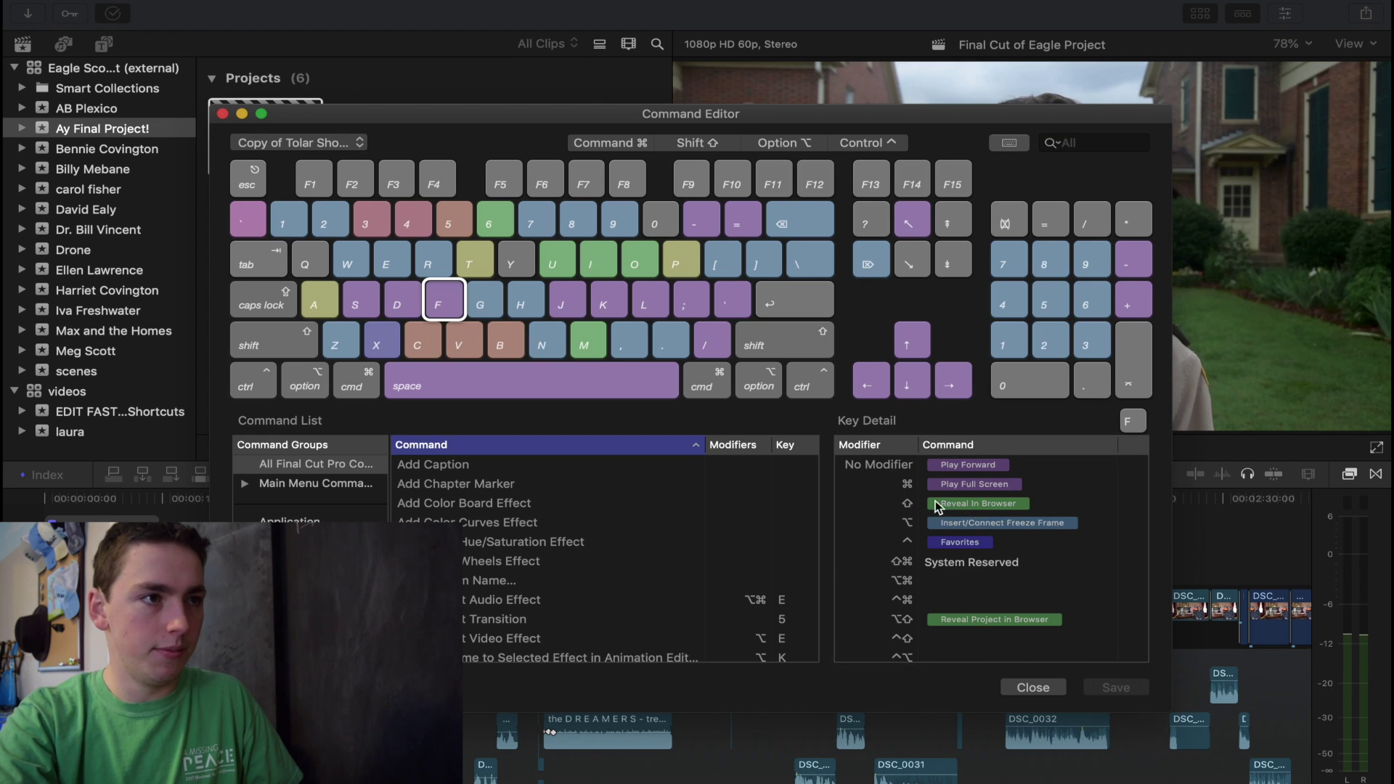
pyautogui.press('s')
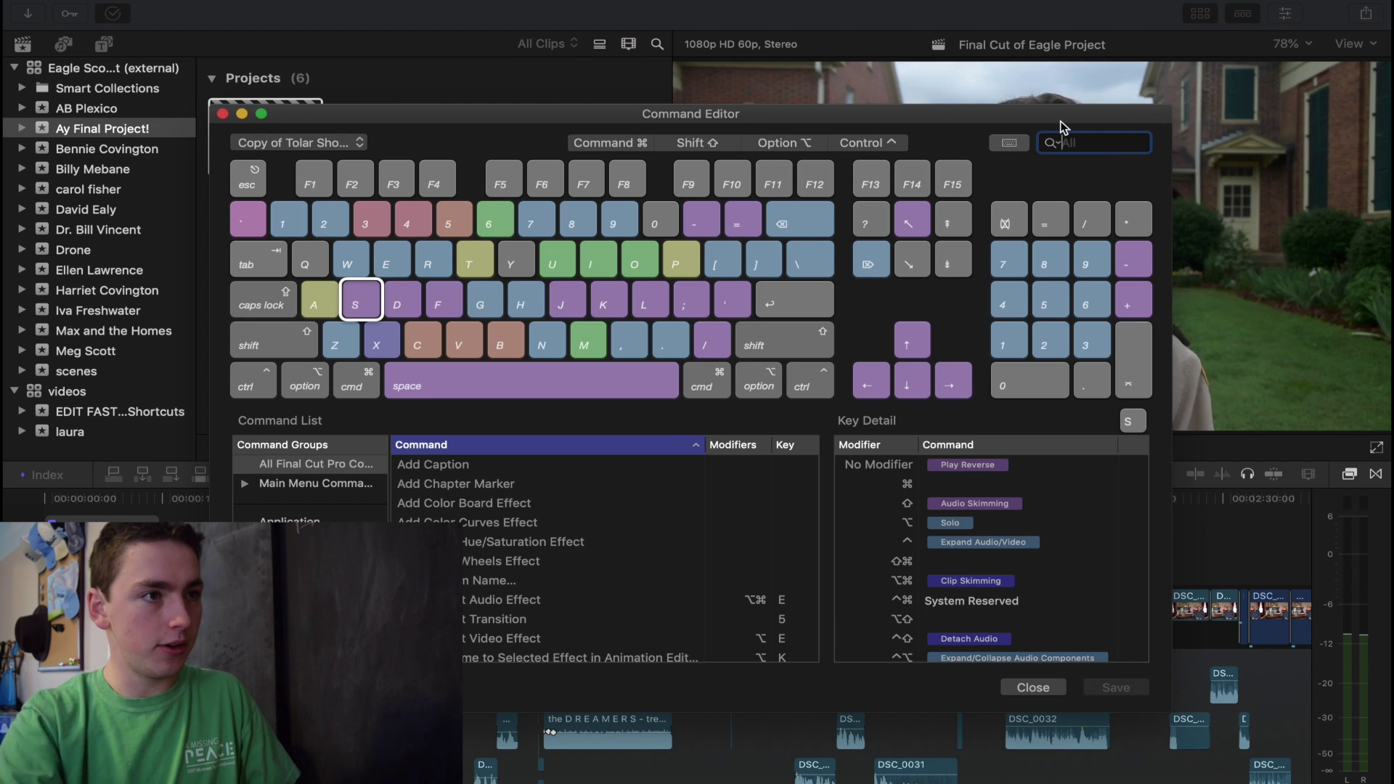
pyautogui.write('play')
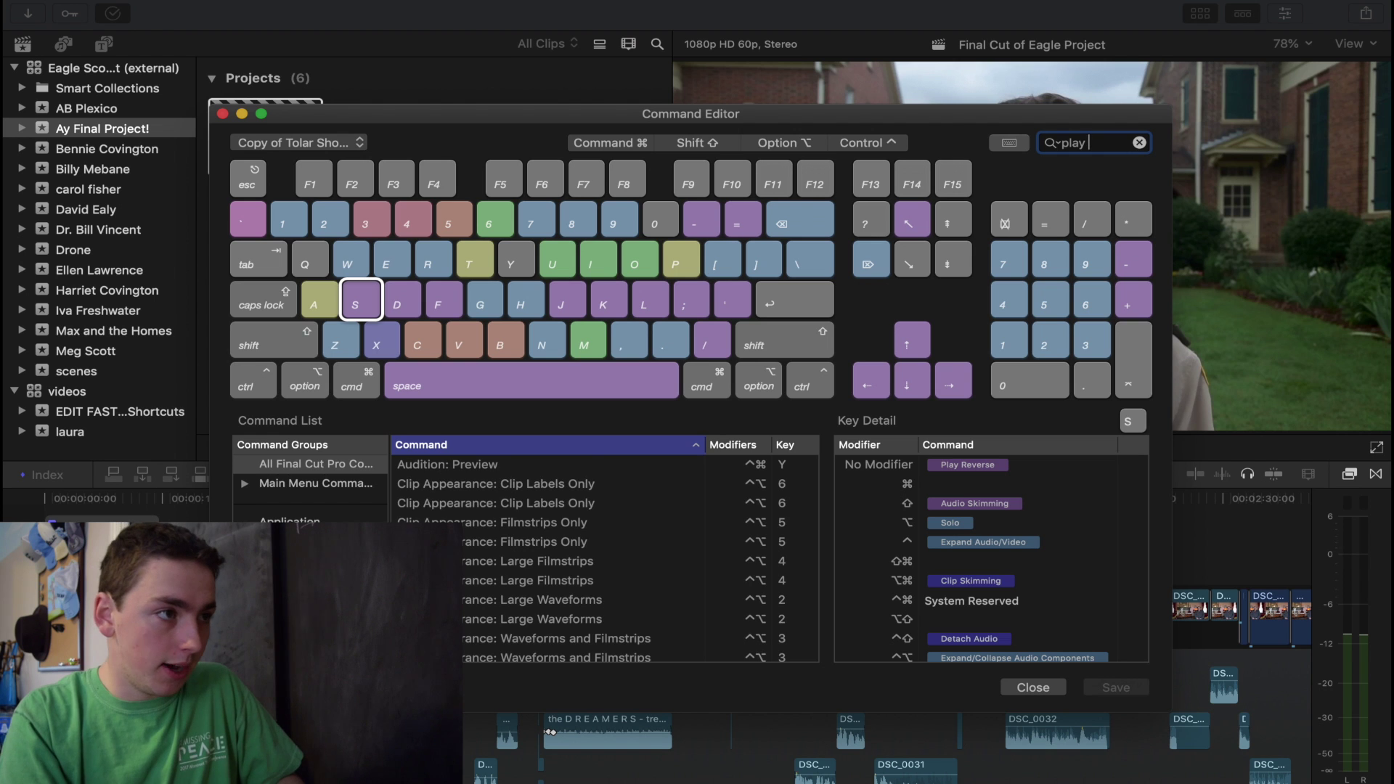
pyautogui.write(' re')
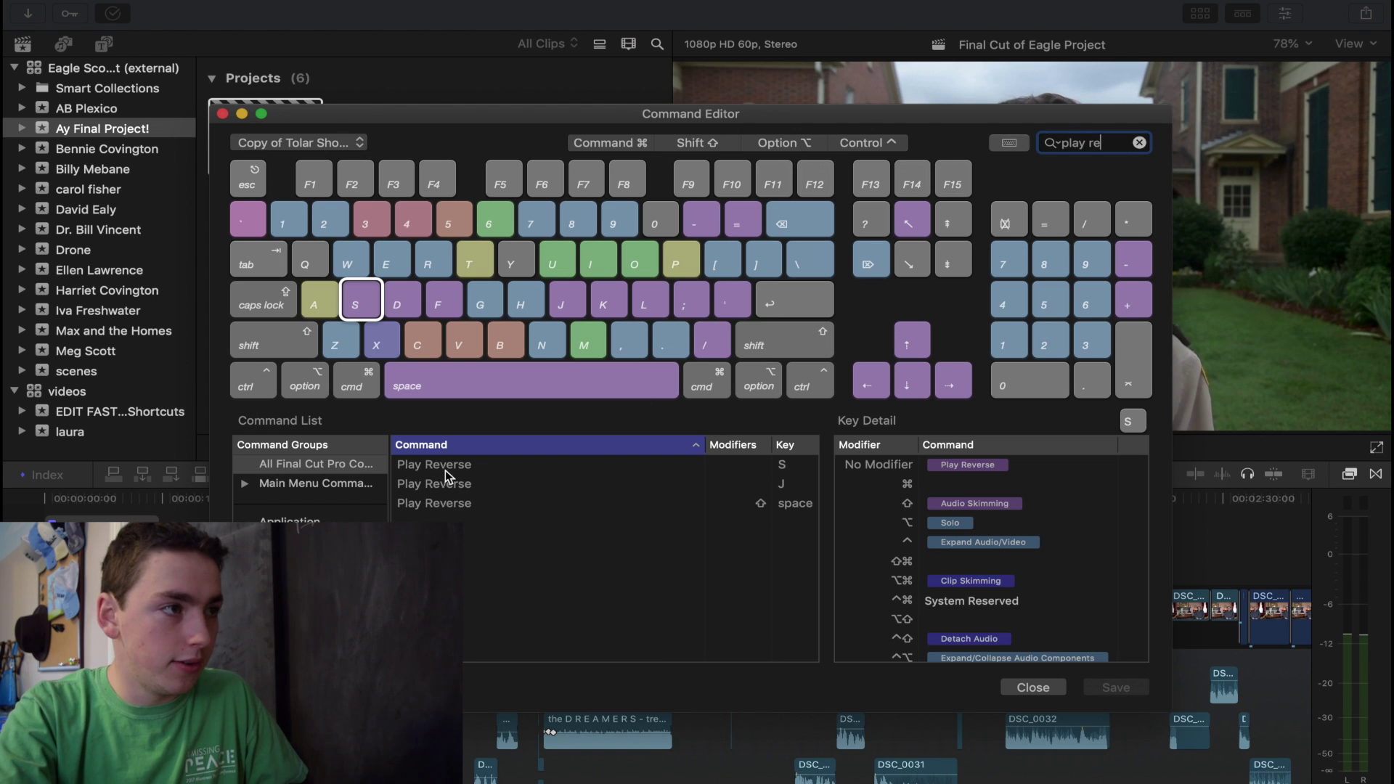
pyautogui.moveTo(446, 472)
pyautogui.mouseDown()
pyautogui.moveTo(368, 299)
pyautogui.moveTo(469, 497)
pyautogui.moveTo(467, 472)
pyautogui.mouseUp()
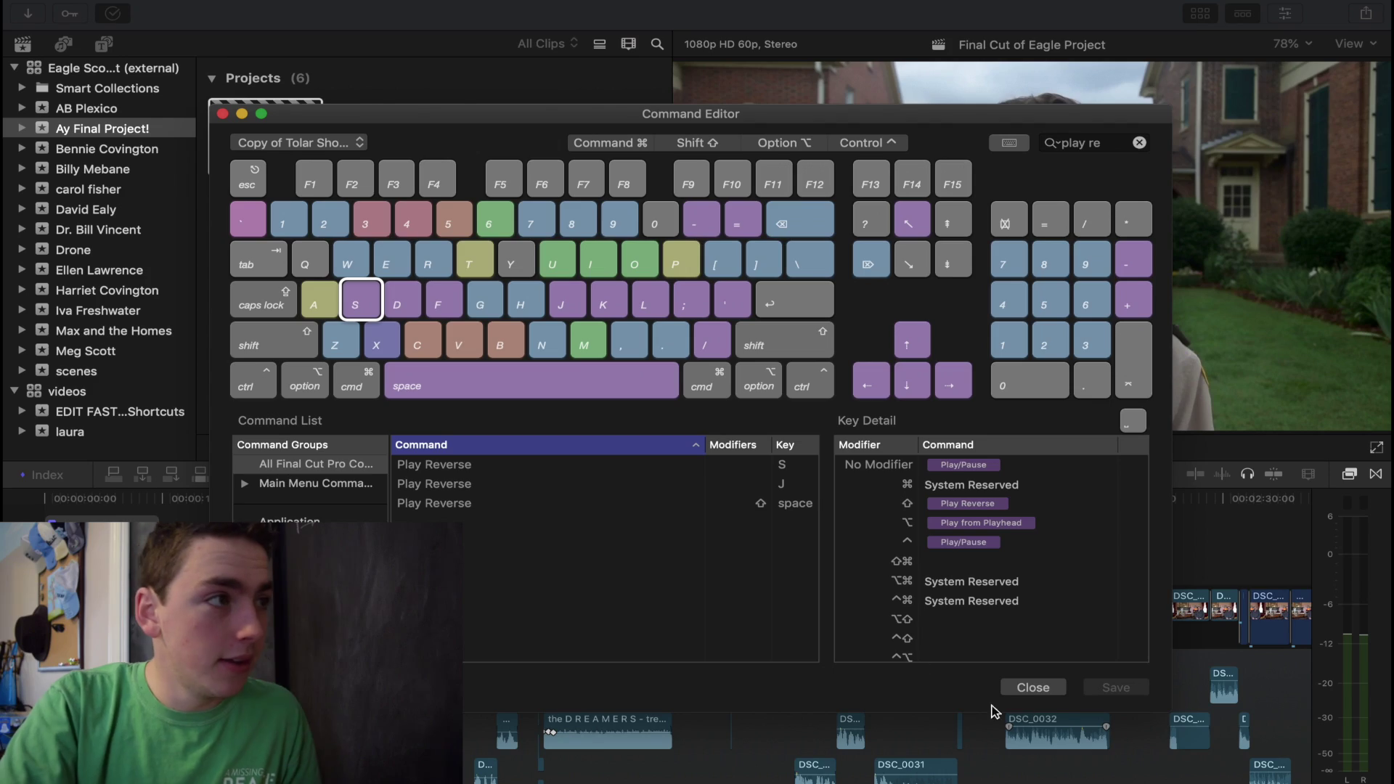
pyautogui.click(1032, 687)
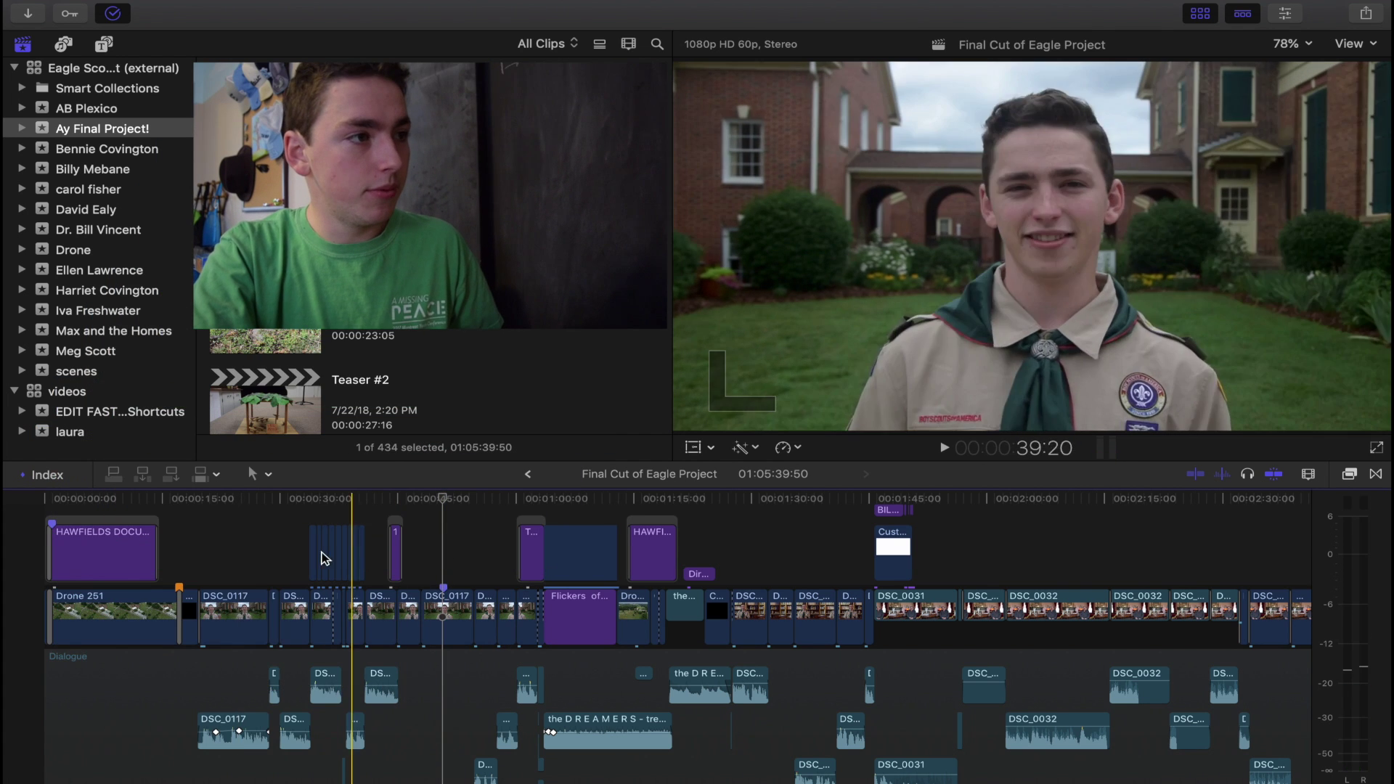
# Play the edit forward from about 23 seconds, then in reverse at increasing speed.
pyautogui.click(229, 550)
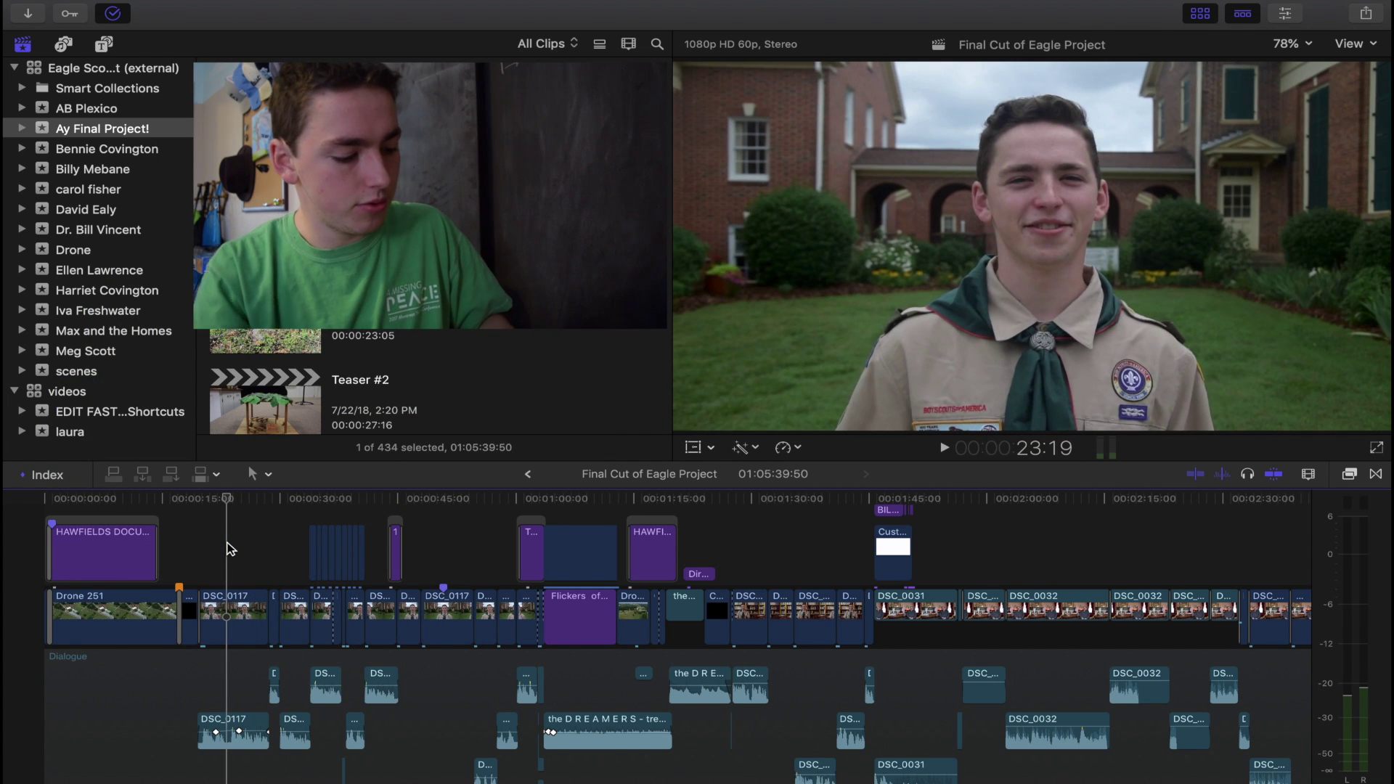
pyautogui.press('space')
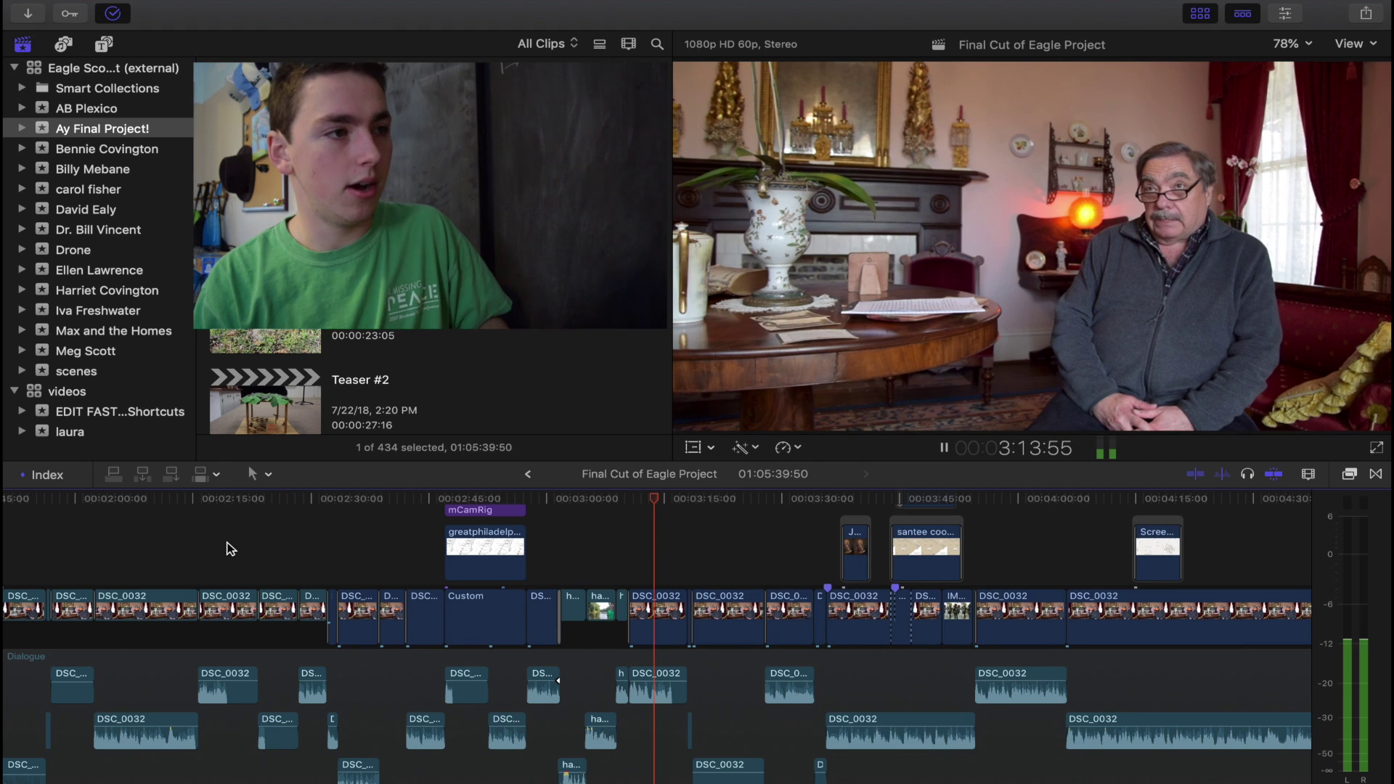
pyautogui.press('space')
pyautogui.press('j')
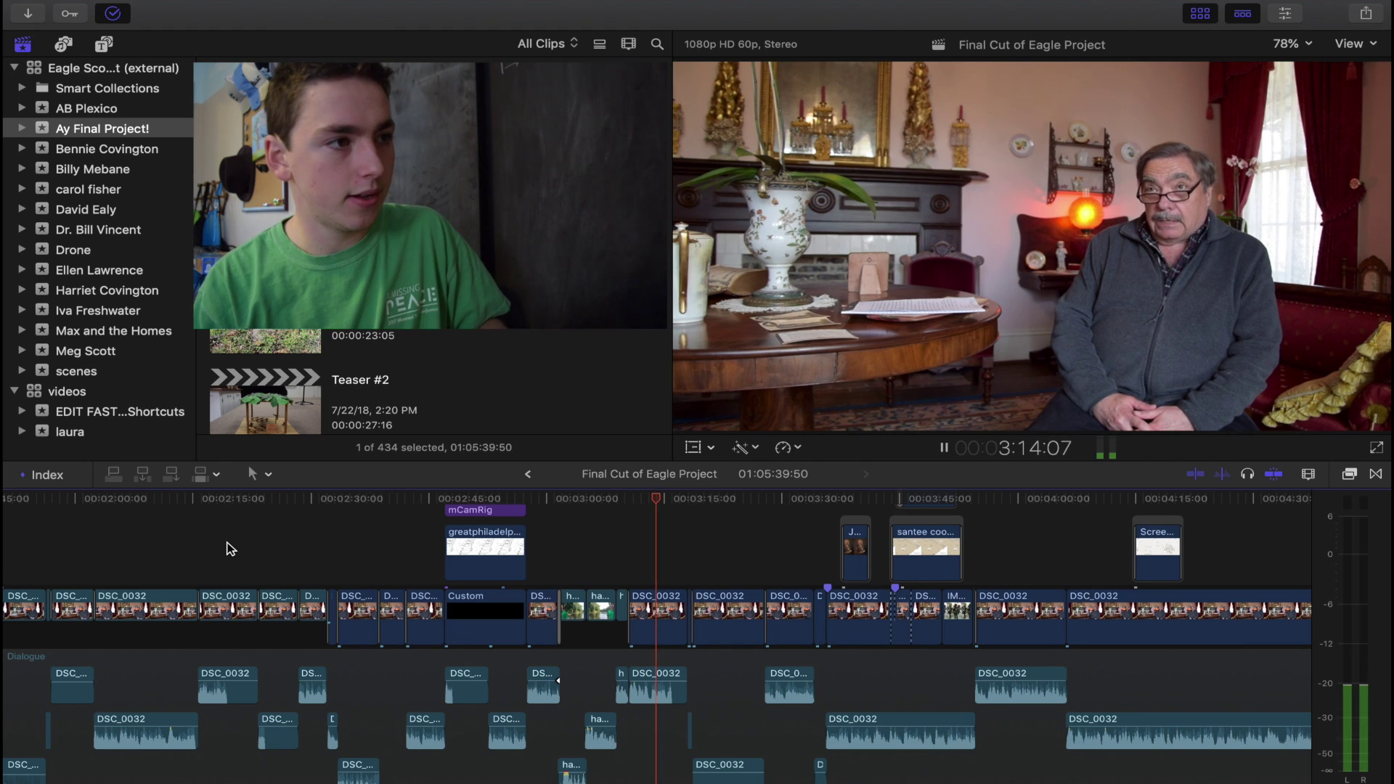
pyautogui.press('j')
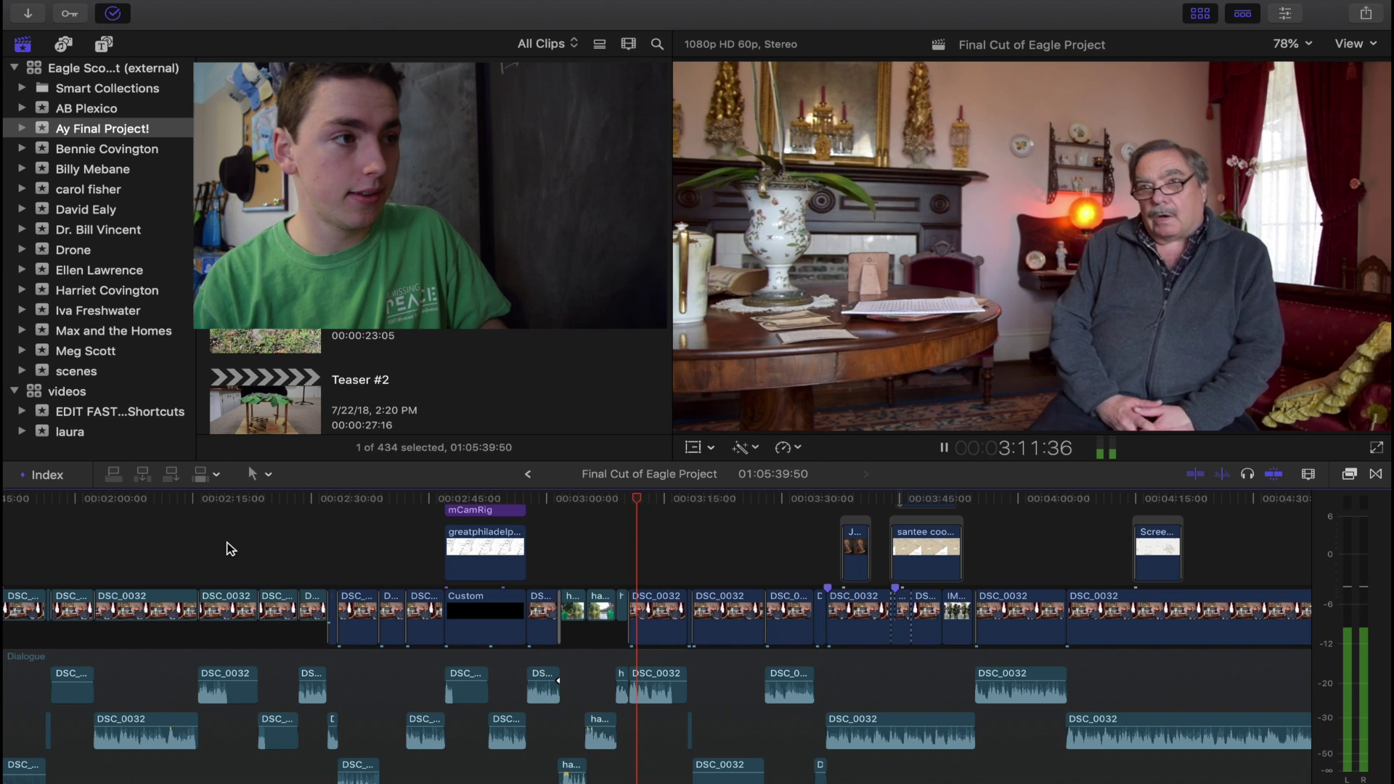
pyautogui.press('j')
pyautogui.press('j')
pyautogui.press('space')
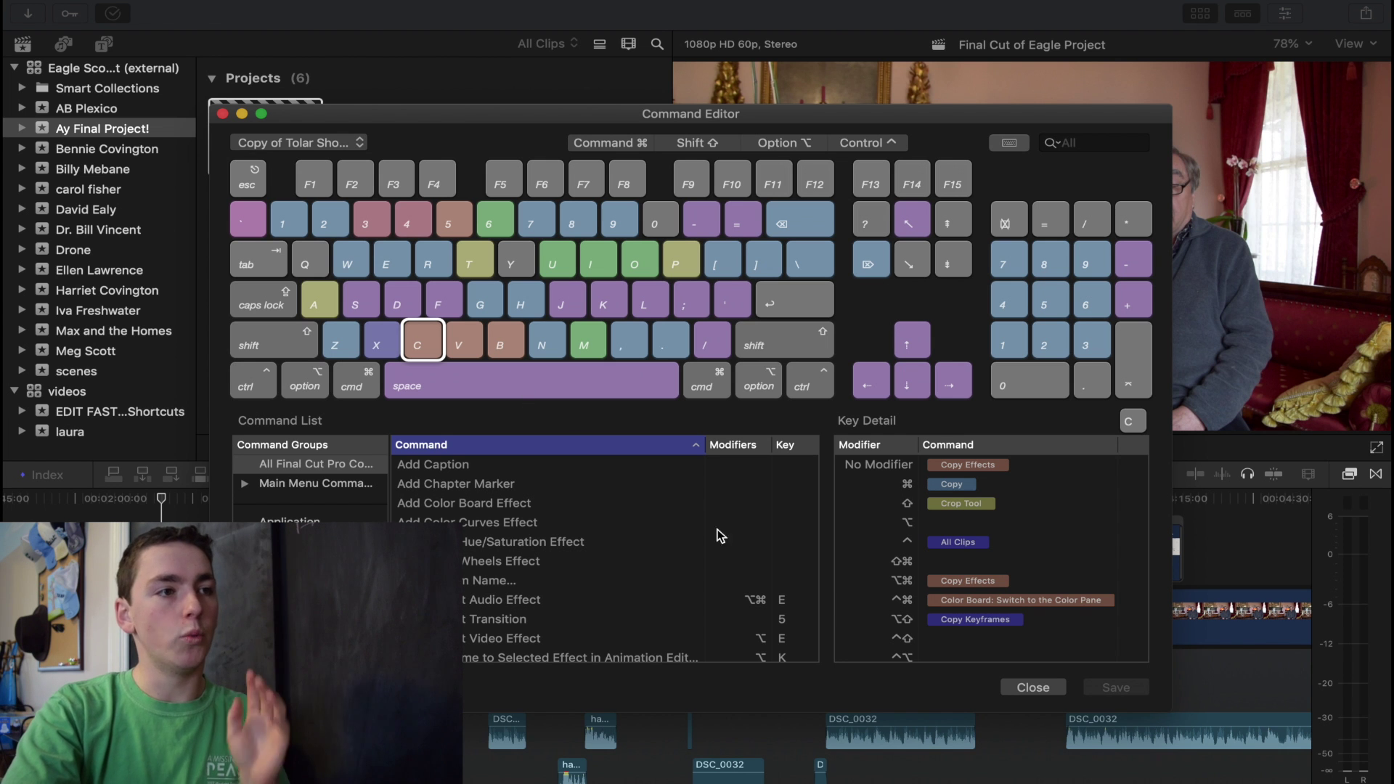
# Close the Command Editor to return to the Eagle Project timeline.
pyautogui.click(1031, 687)
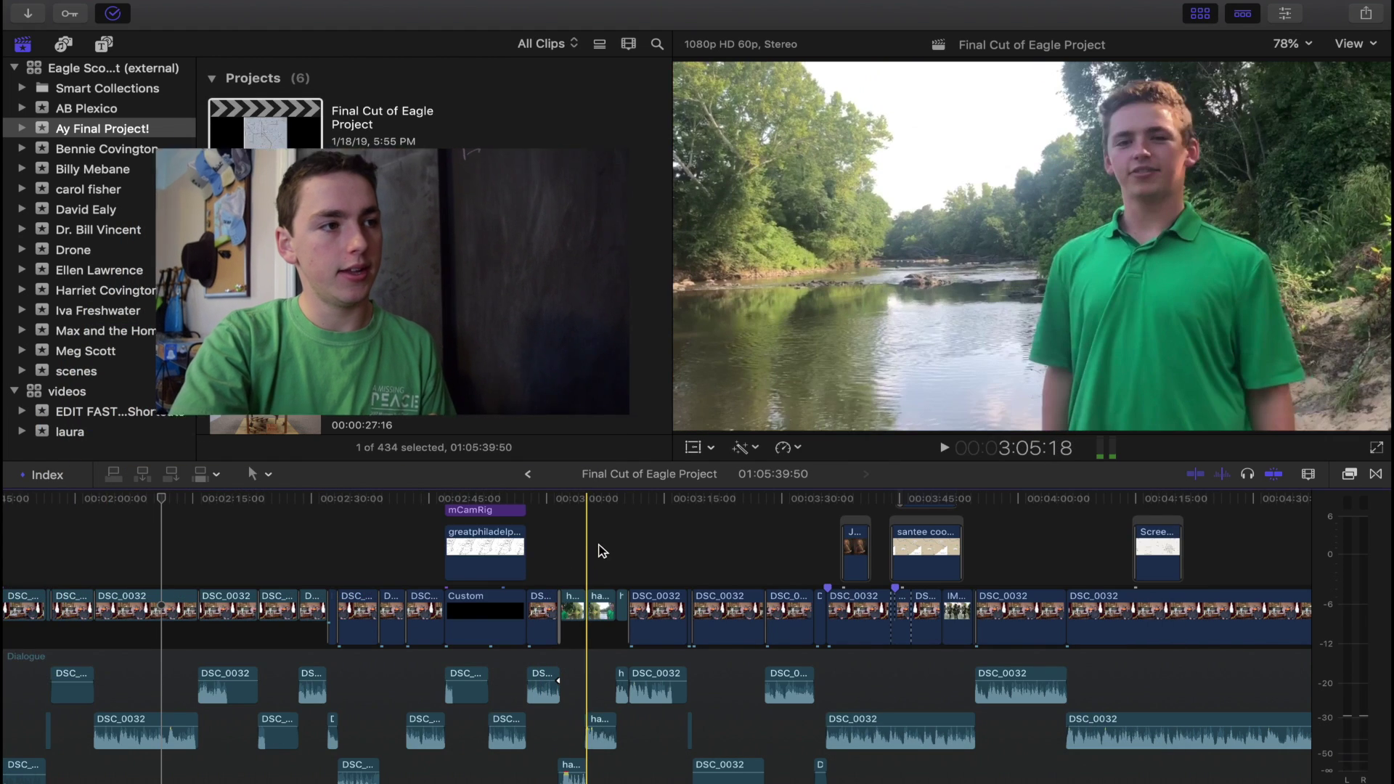
pyautogui.hscroll(10, 591, 552)
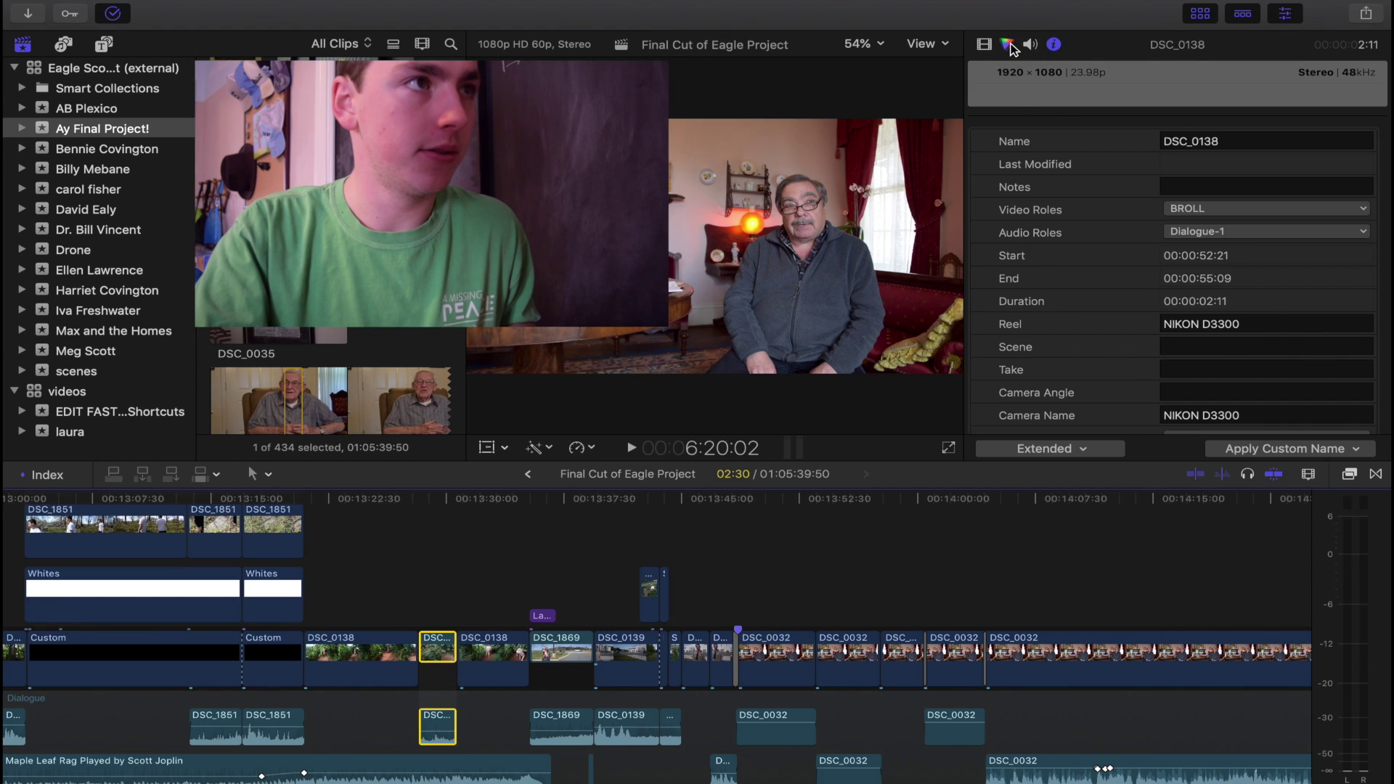
# Add a Color Curves correction to DSC_0032 and raise the red curve to warm it.
pyautogui.click(1008, 44)
pyautogui.click(1052, 73)
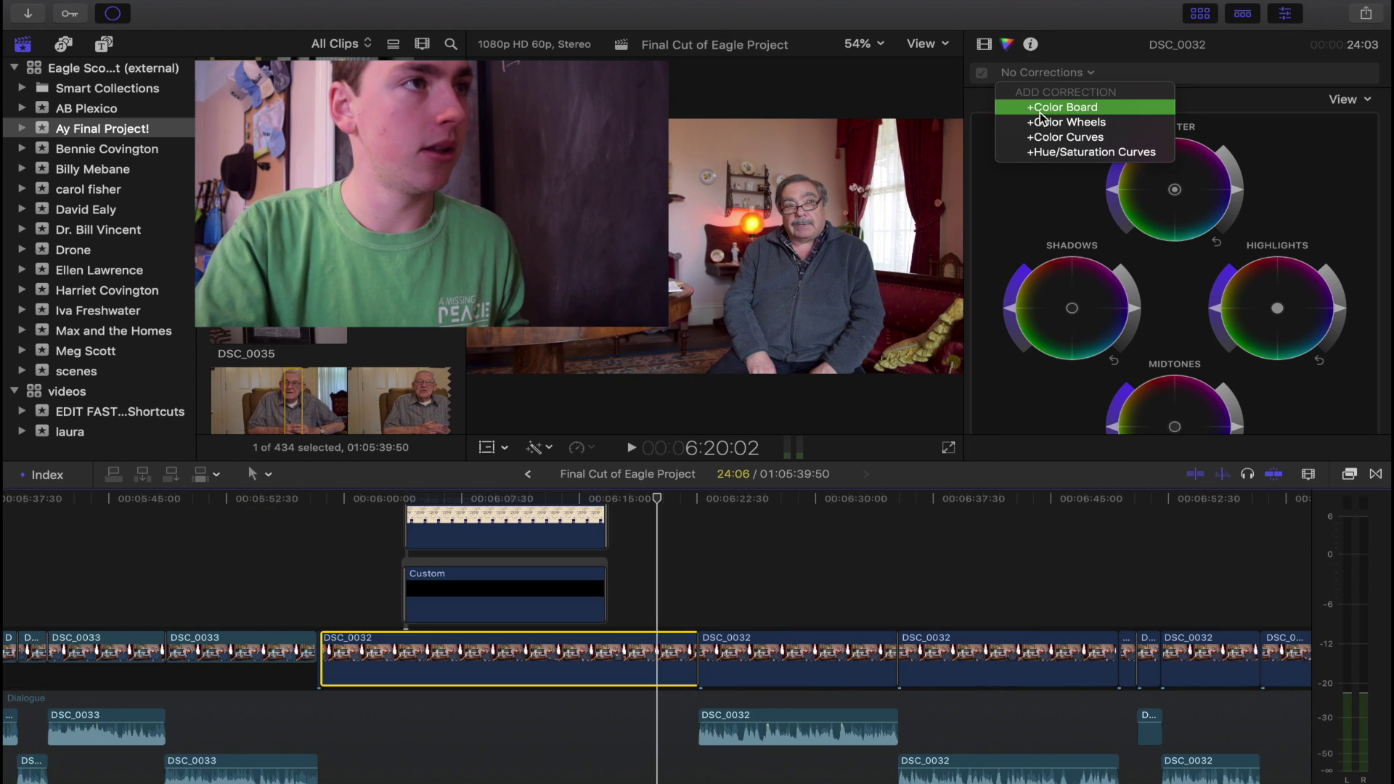
pyautogui.click(1043, 134)
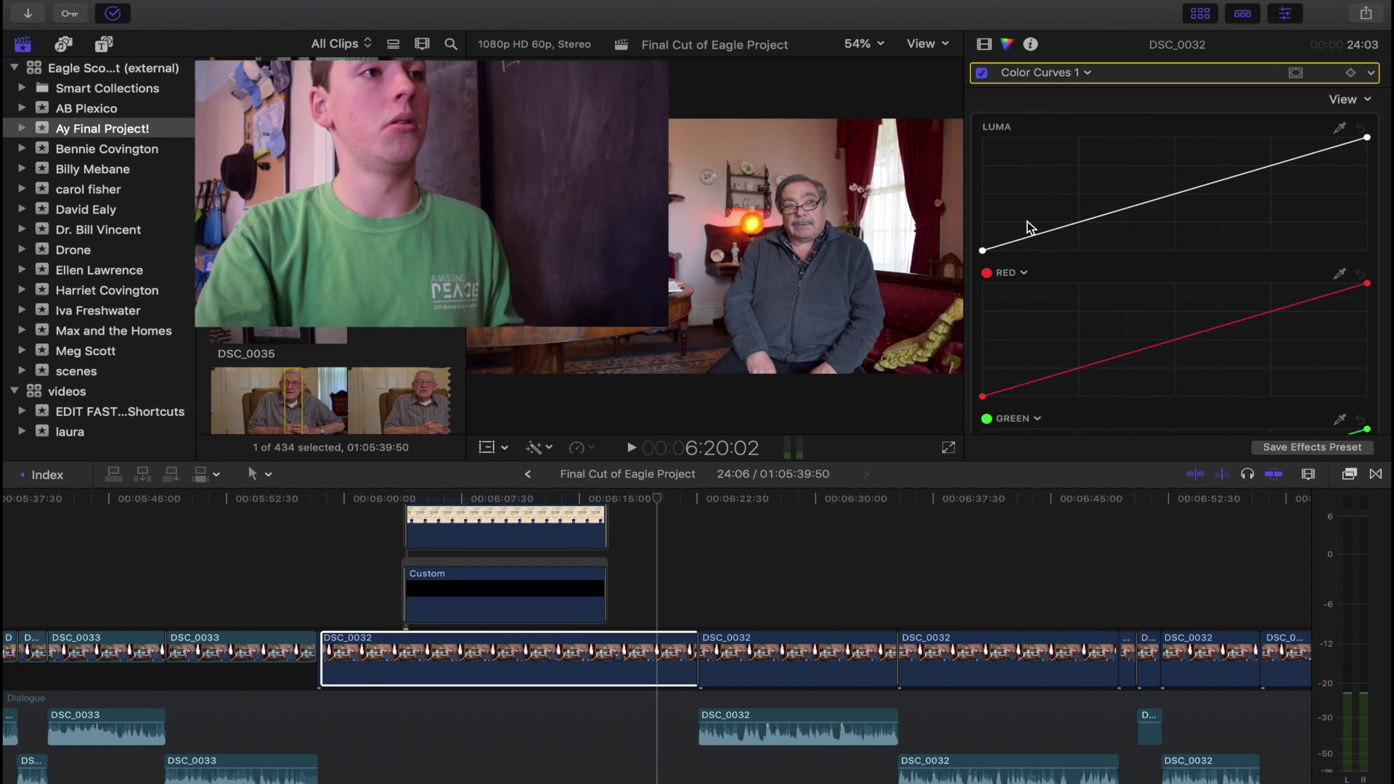
pyautogui.moveTo(1078, 368); pyautogui.dragTo(1078, 342)
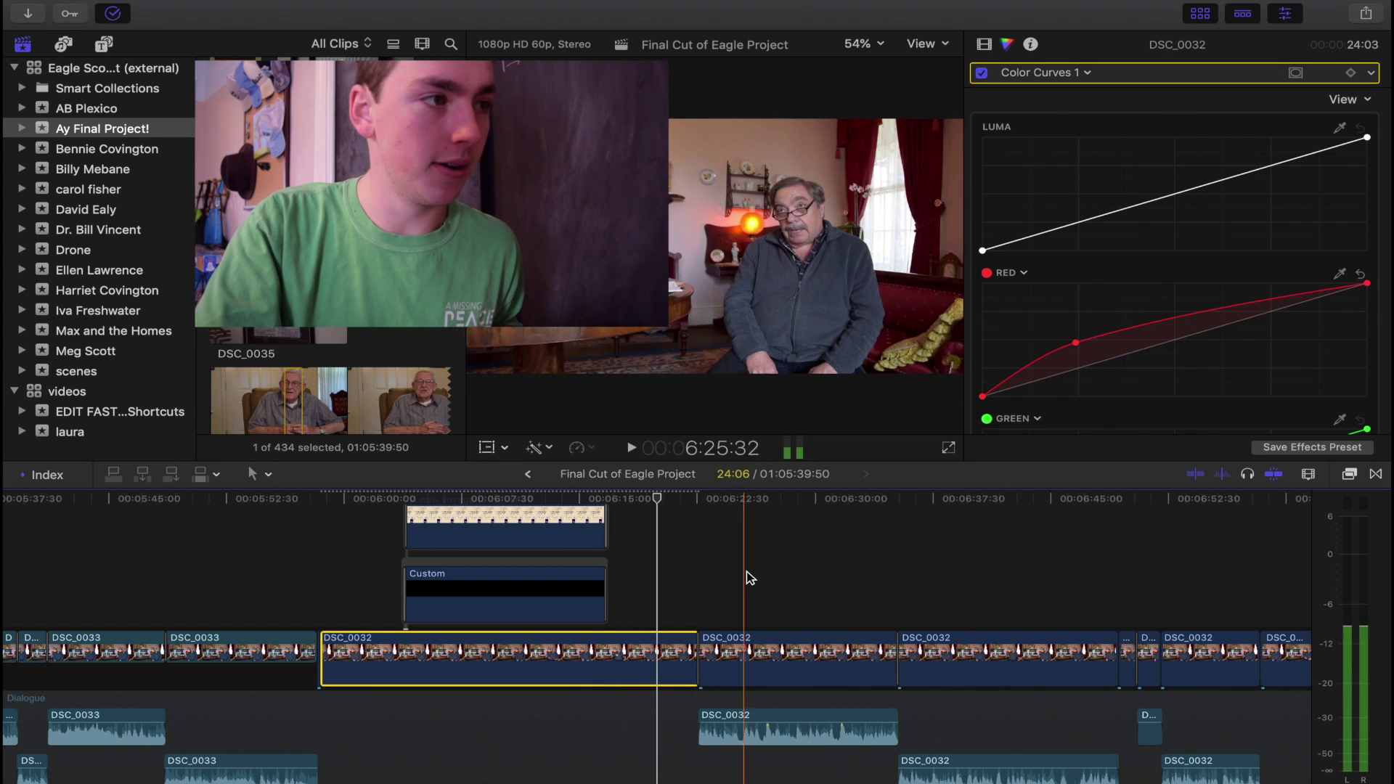
# Select the adjacent DSC_0032 clips, deselect them, and fit the whole project with Shift-Z.
pyautogui.click(647, 618)
pyautogui.click(646, 662)
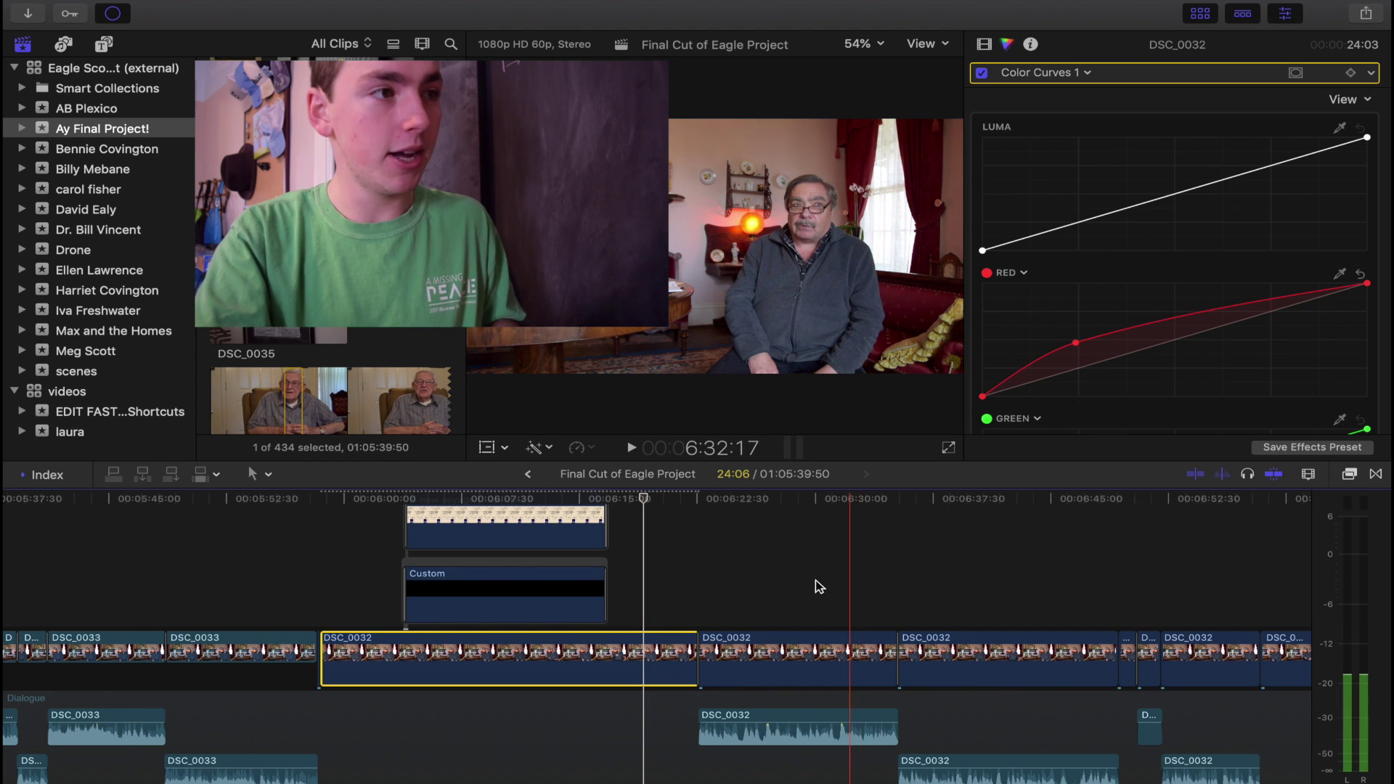
pyautogui.click(813, 657)
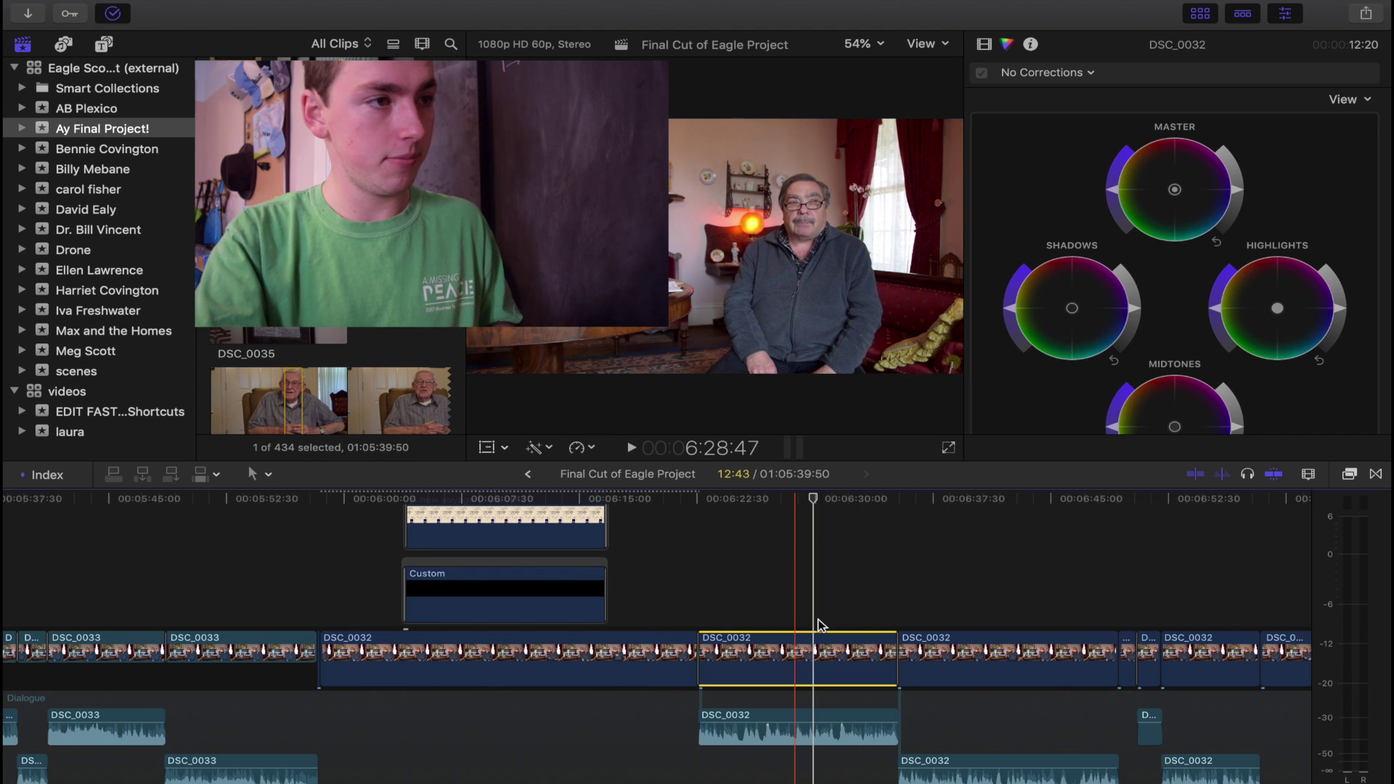
pyautogui.moveTo(878, 613); pyautogui.dragTo(930, 646)
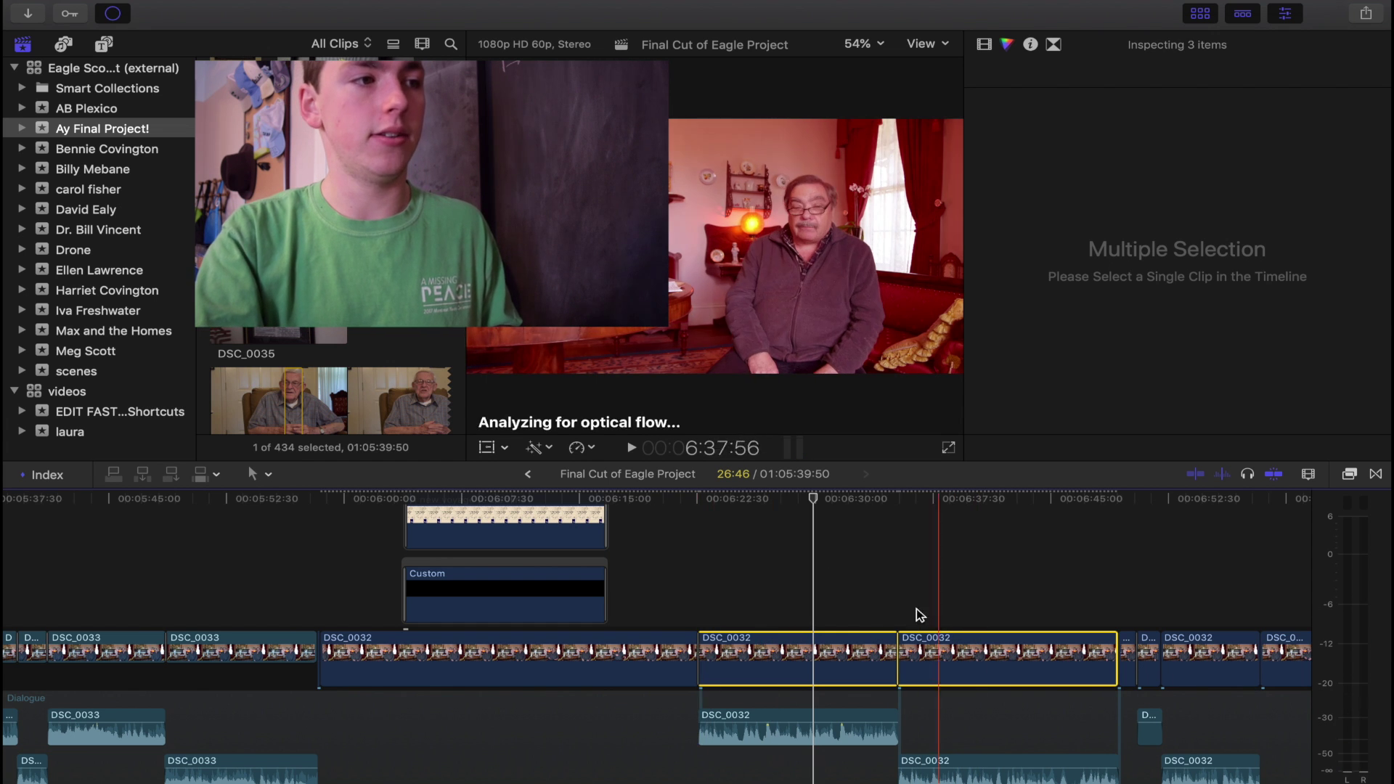
pyautogui.click(724, 601)
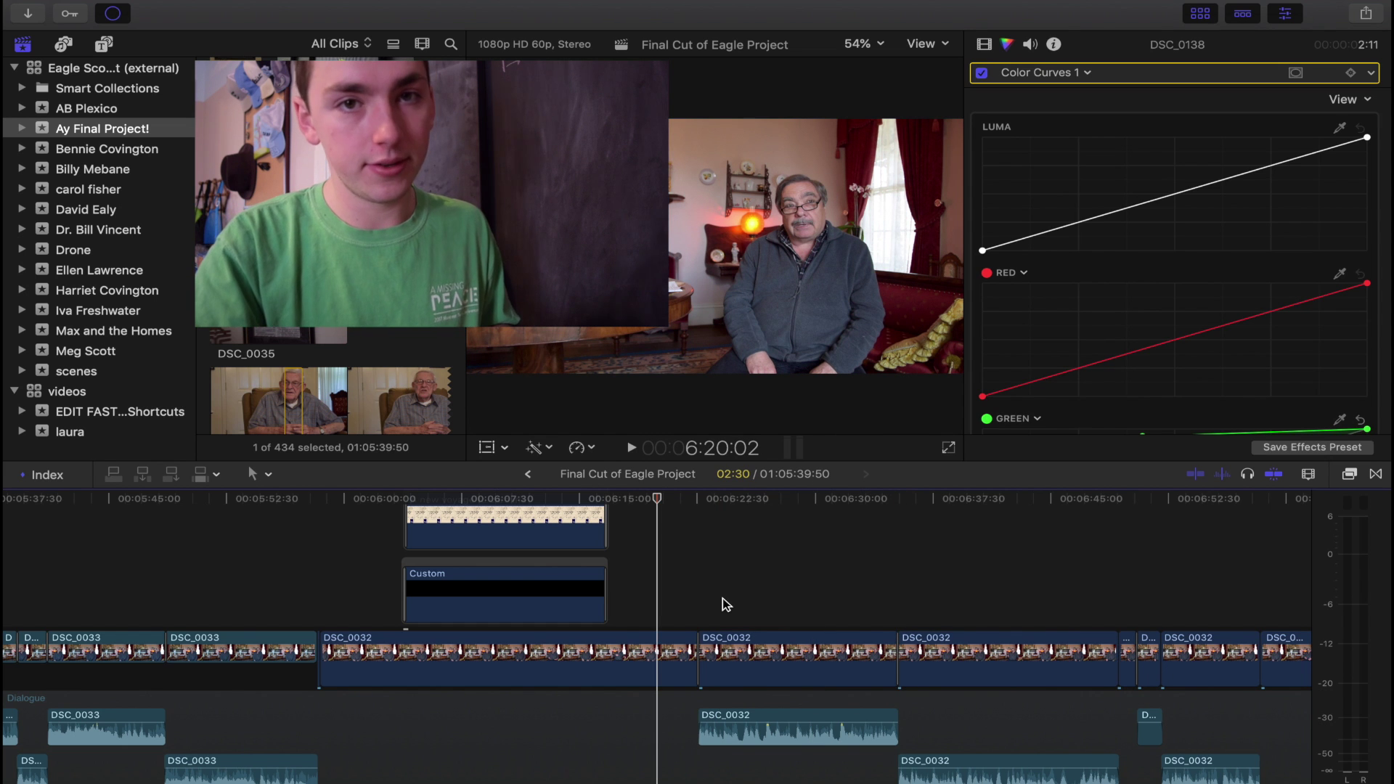
pyautogui.hotkey('shift', 'z')
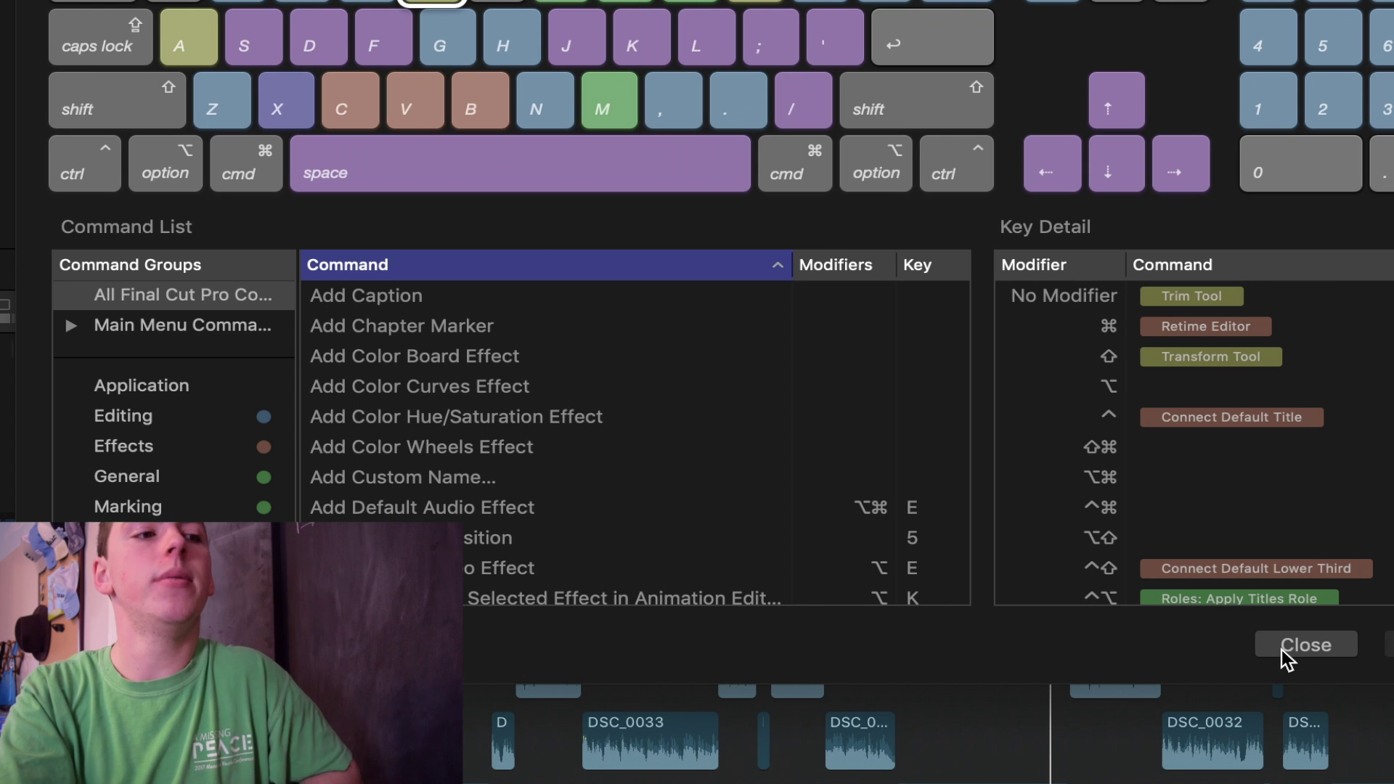
# Close the Command Editor and zoom in on the DSC_0033 edit point near 00:05:08.
pyautogui.click(1282, 651)
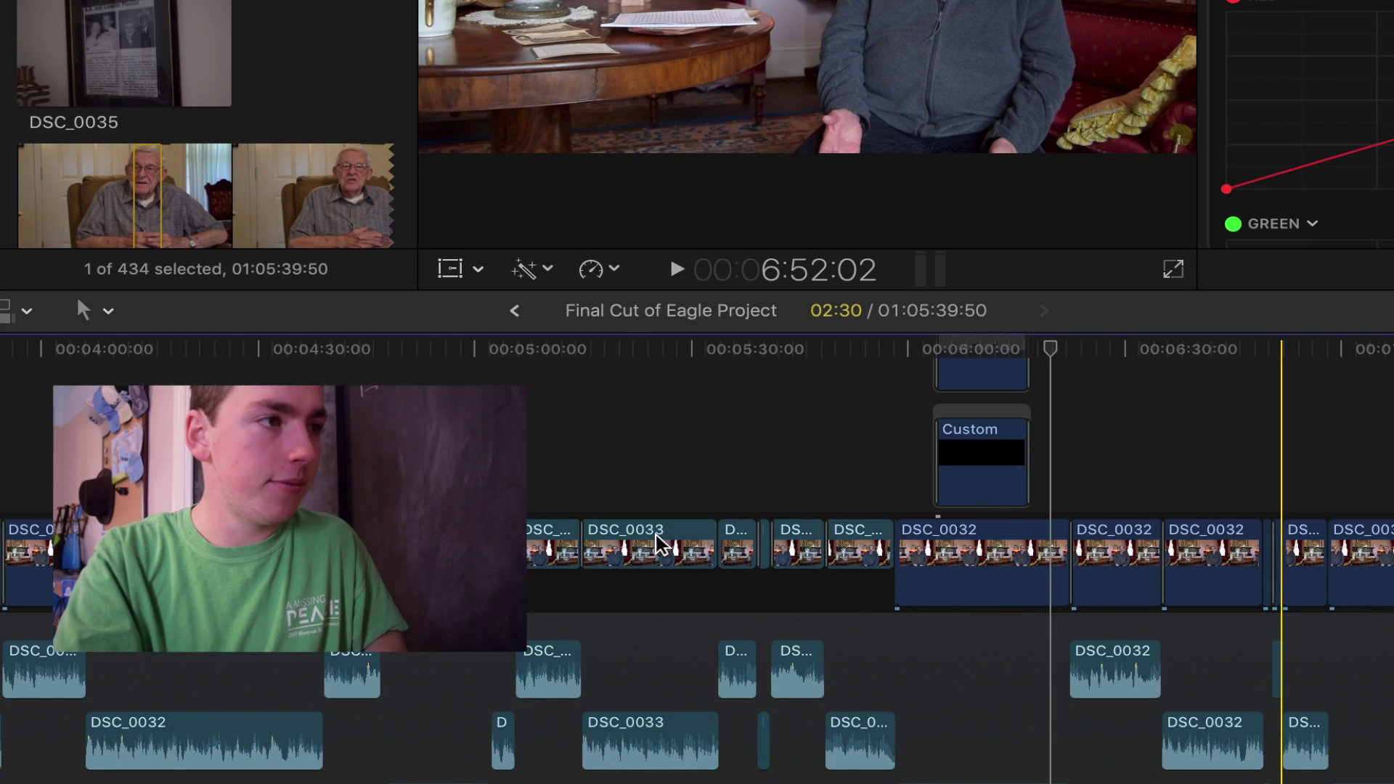
pyautogui.click(541, 476)
pyautogui.press('super+equal')
pyautogui.press('super+equal')
pyautogui.press('super+equal')
pyautogui.press('super+equal')
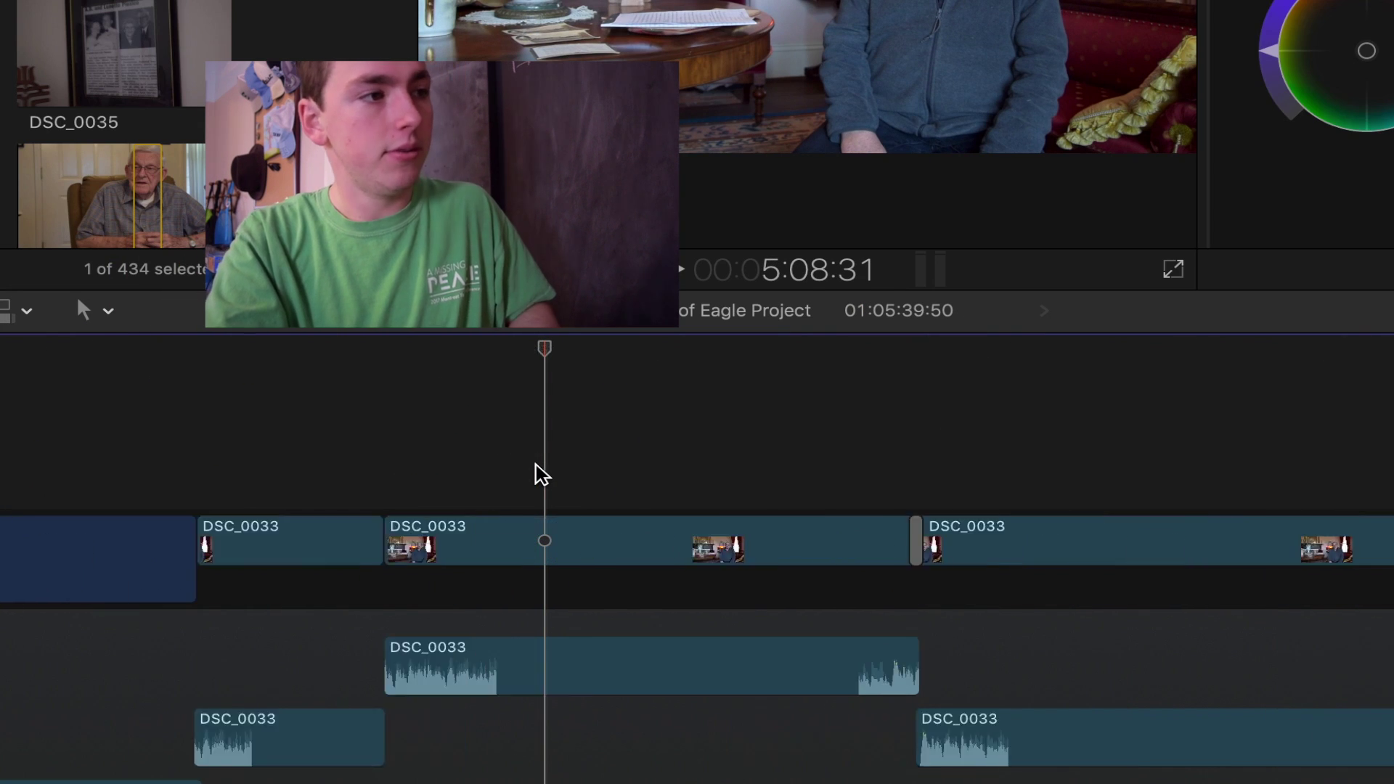
pyautogui.click(417, 459)
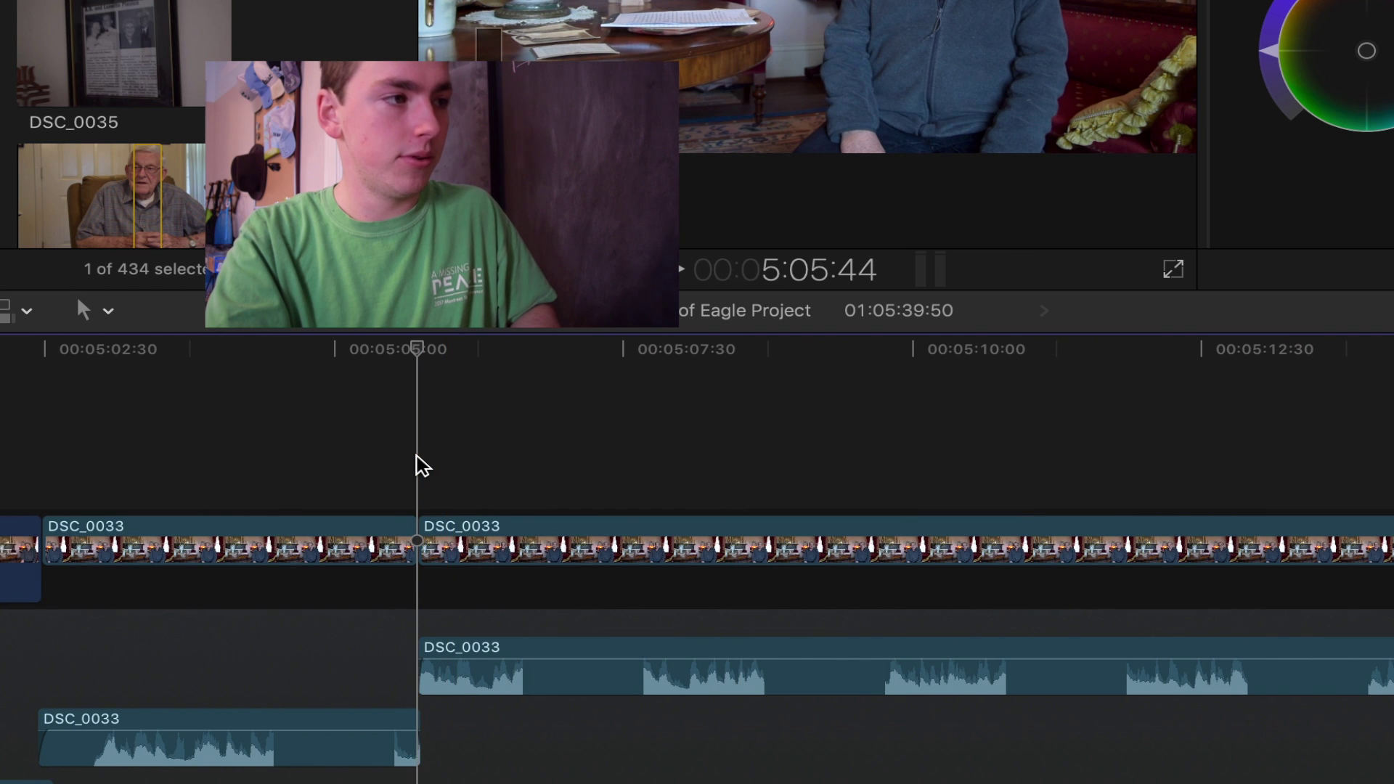
pyautogui.press('super+equal')
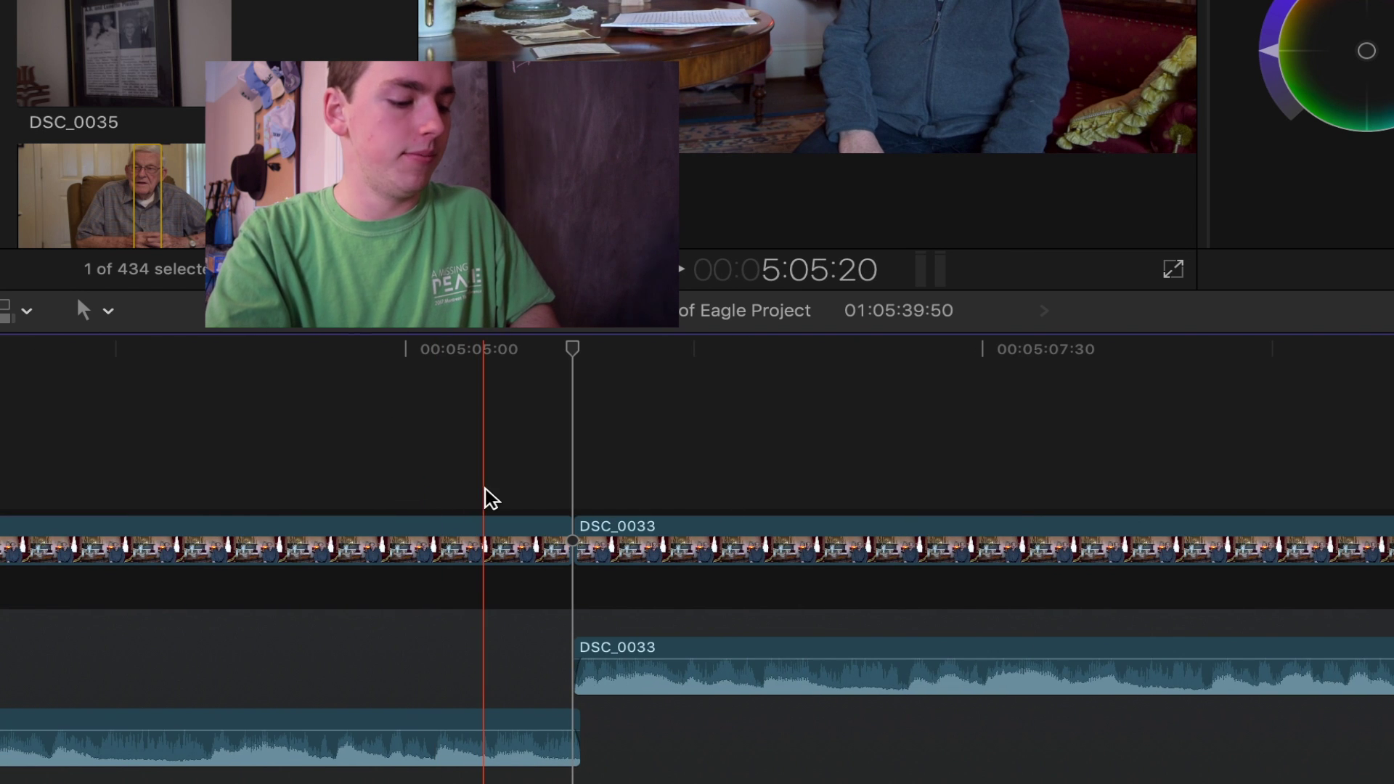
# Trim the edit point before DSC_0033 about 22 frames earlier with the Trim tool.
pyautogui.press('t')
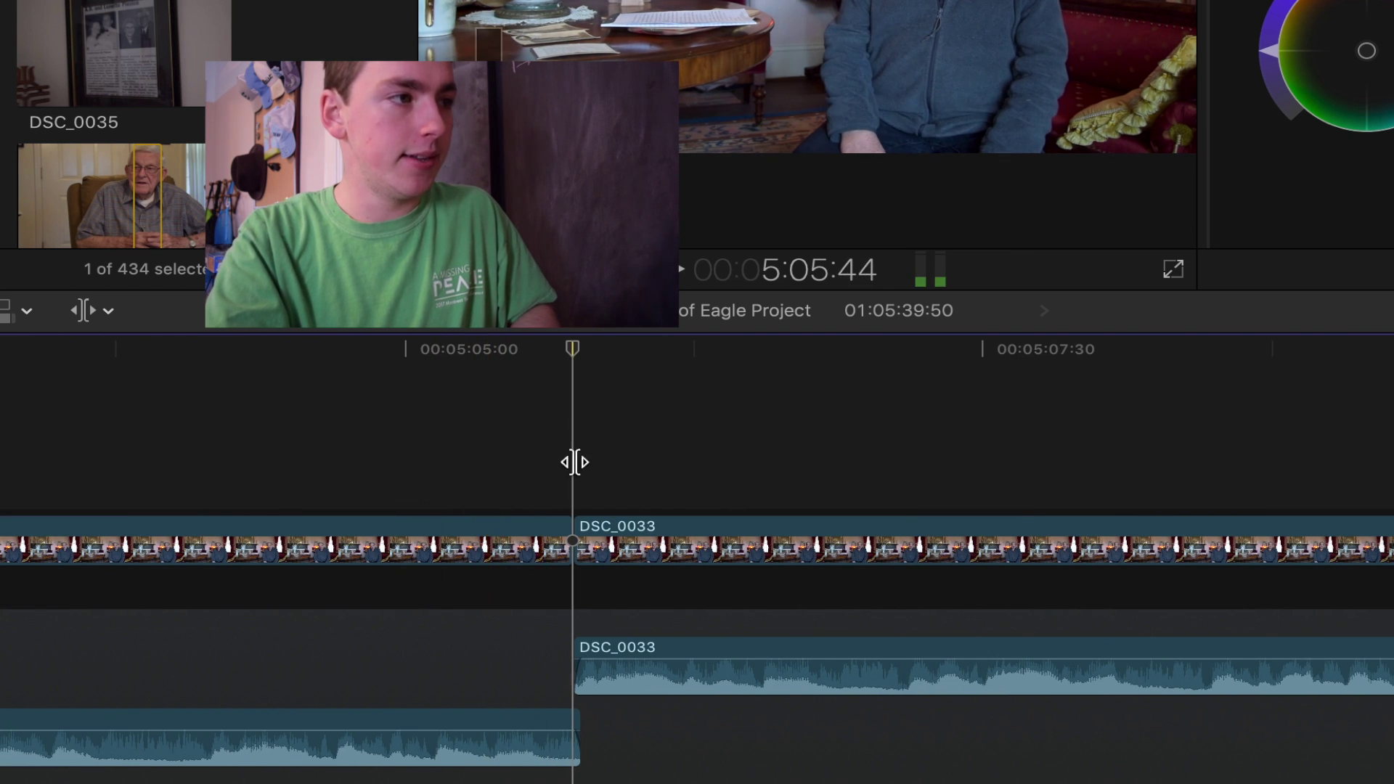
pyautogui.moveTo(572, 527); pyautogui.dragTo(573, 537)
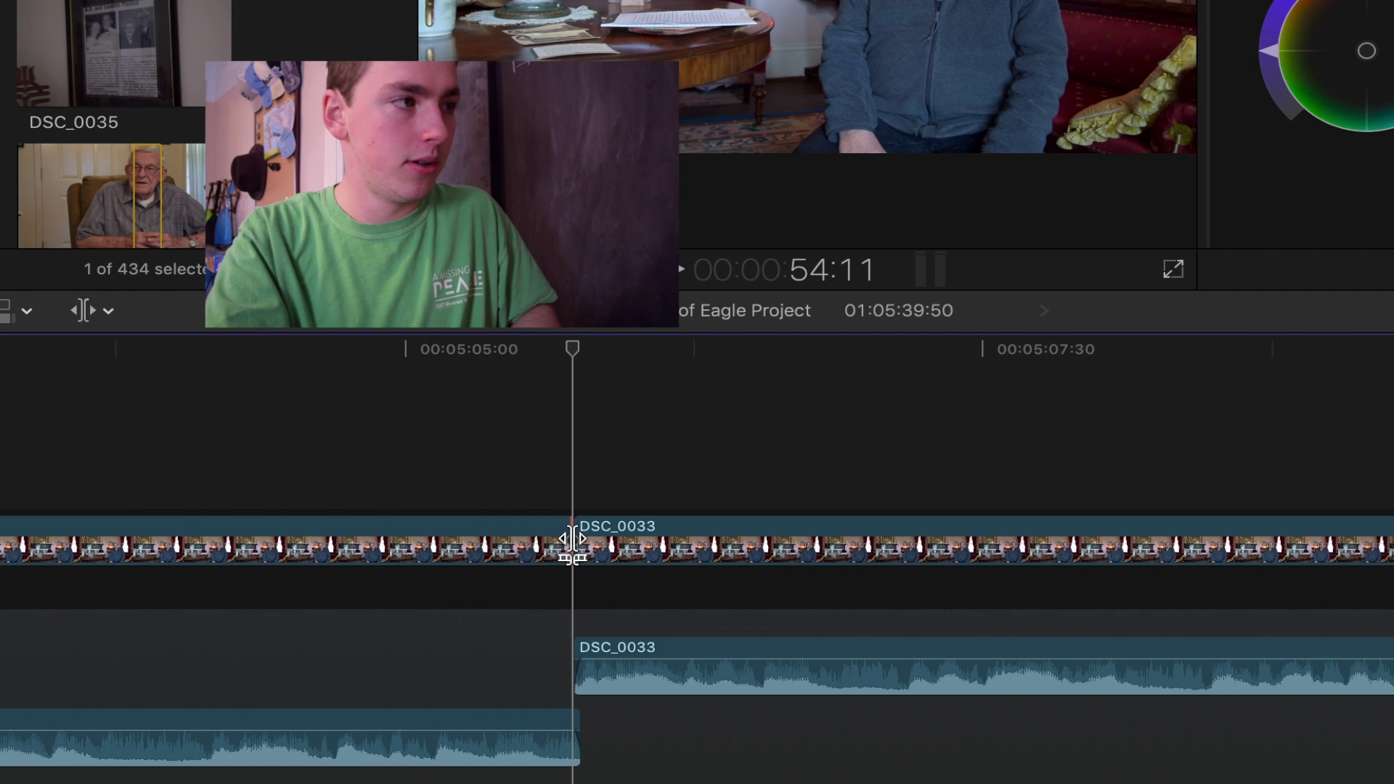
pyautogui.click(103, 312)
pyautogui.press('Escape')
pyautogui.click(572, 548)
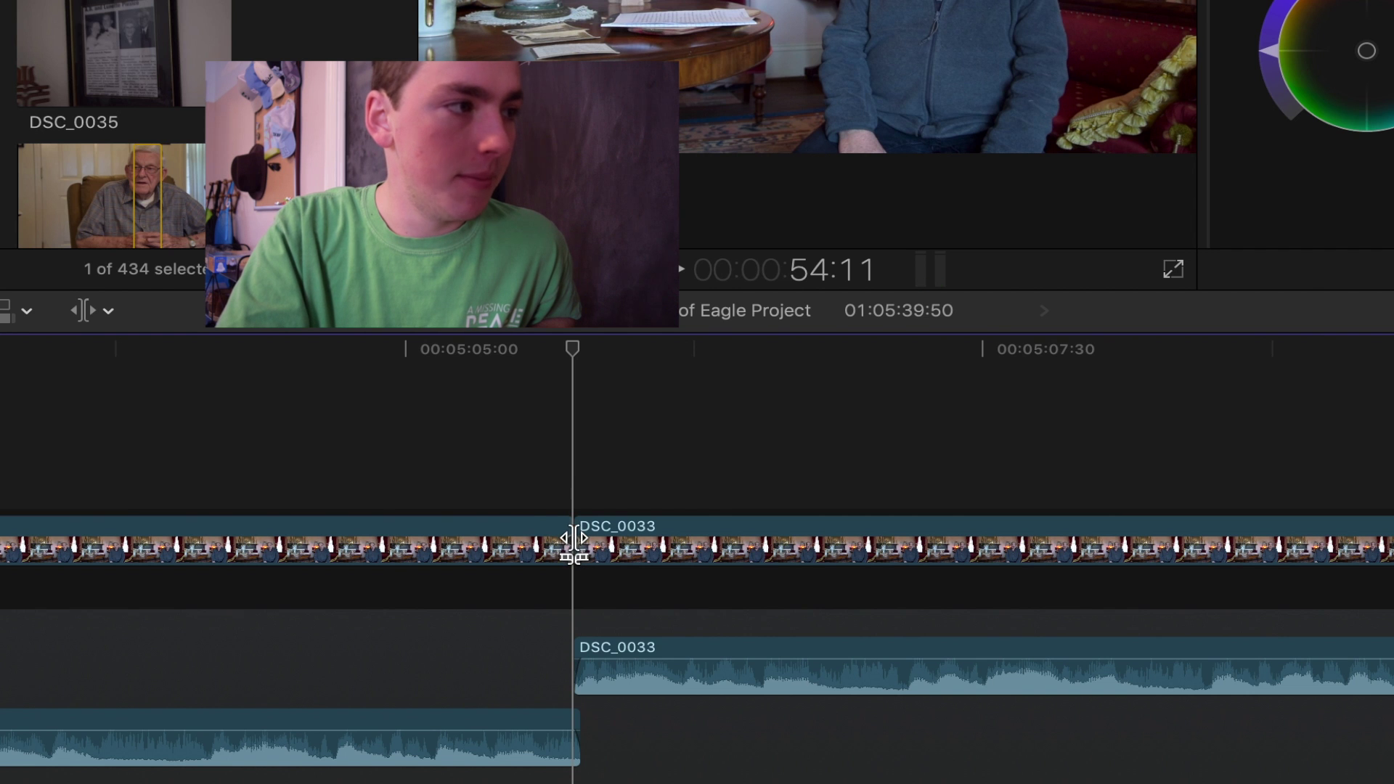
pyautogui.click(573, 539)
pyautogui.moveTo(574, 539); pyautogui.dragTo(485, 536)
# Undo the DSC_0033 trim and zoom in around the clip.
pyautogui.press('super+z')
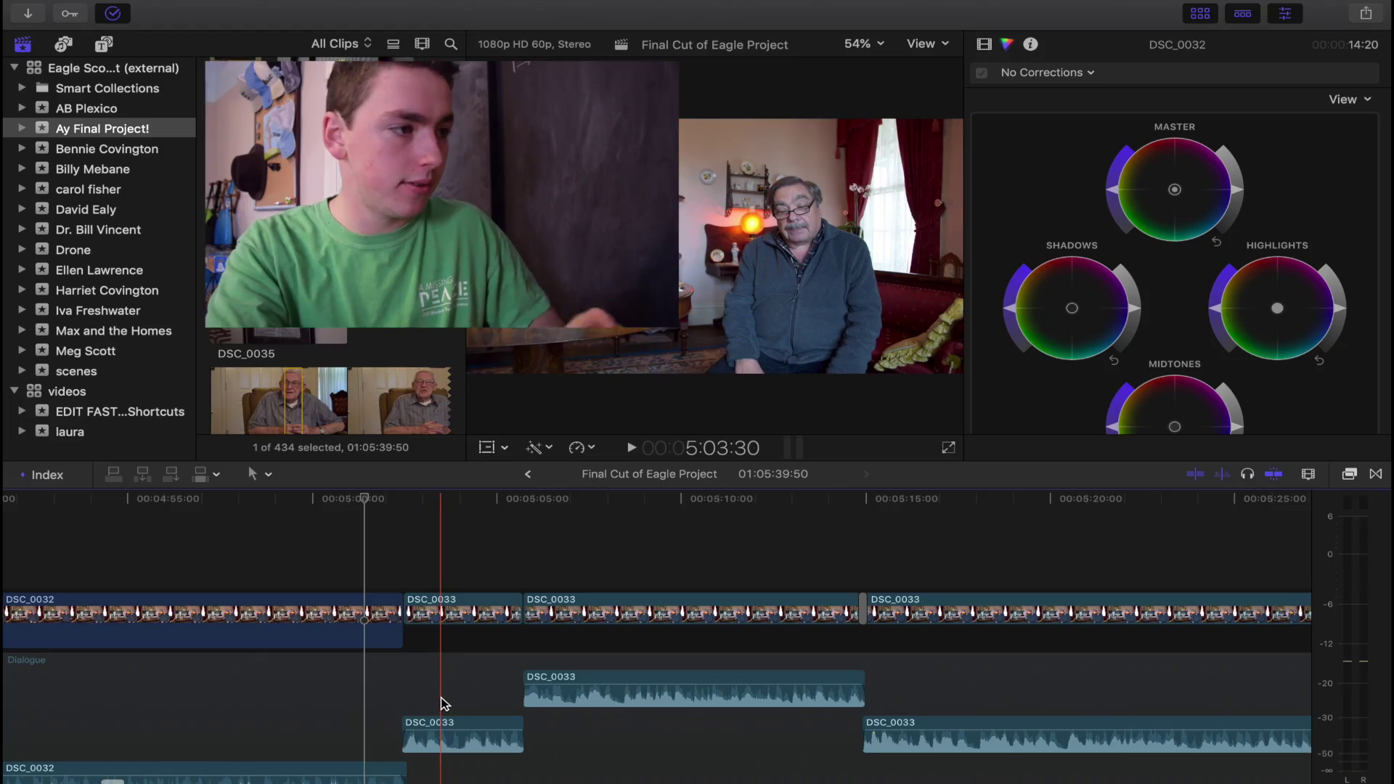
pyautogui.press('super+equal')
pyautogui.press('super+equal')
pyautogui.press('super+equal')
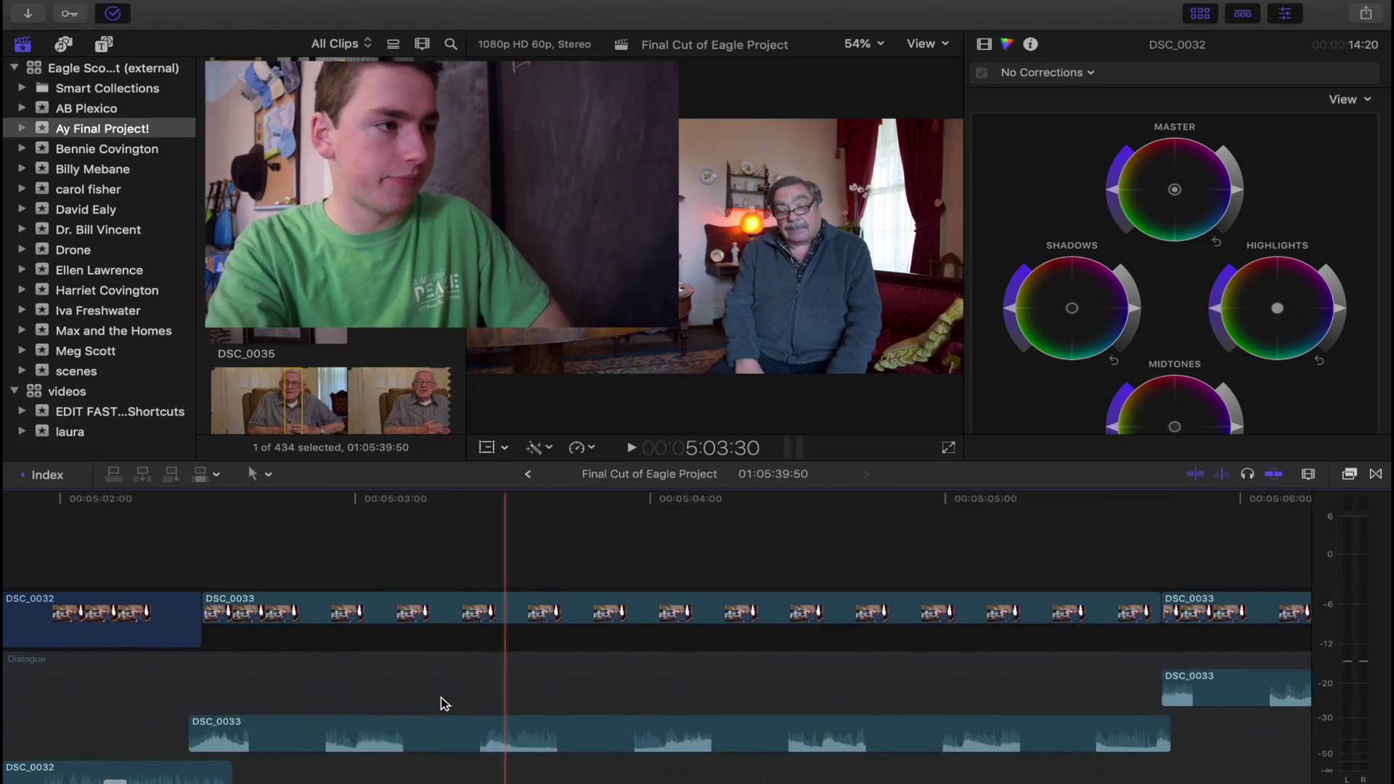
# Lower the DSC_0033 audio level with Control-minus, then deselect the clips.
pyautogui.click(439, 726)
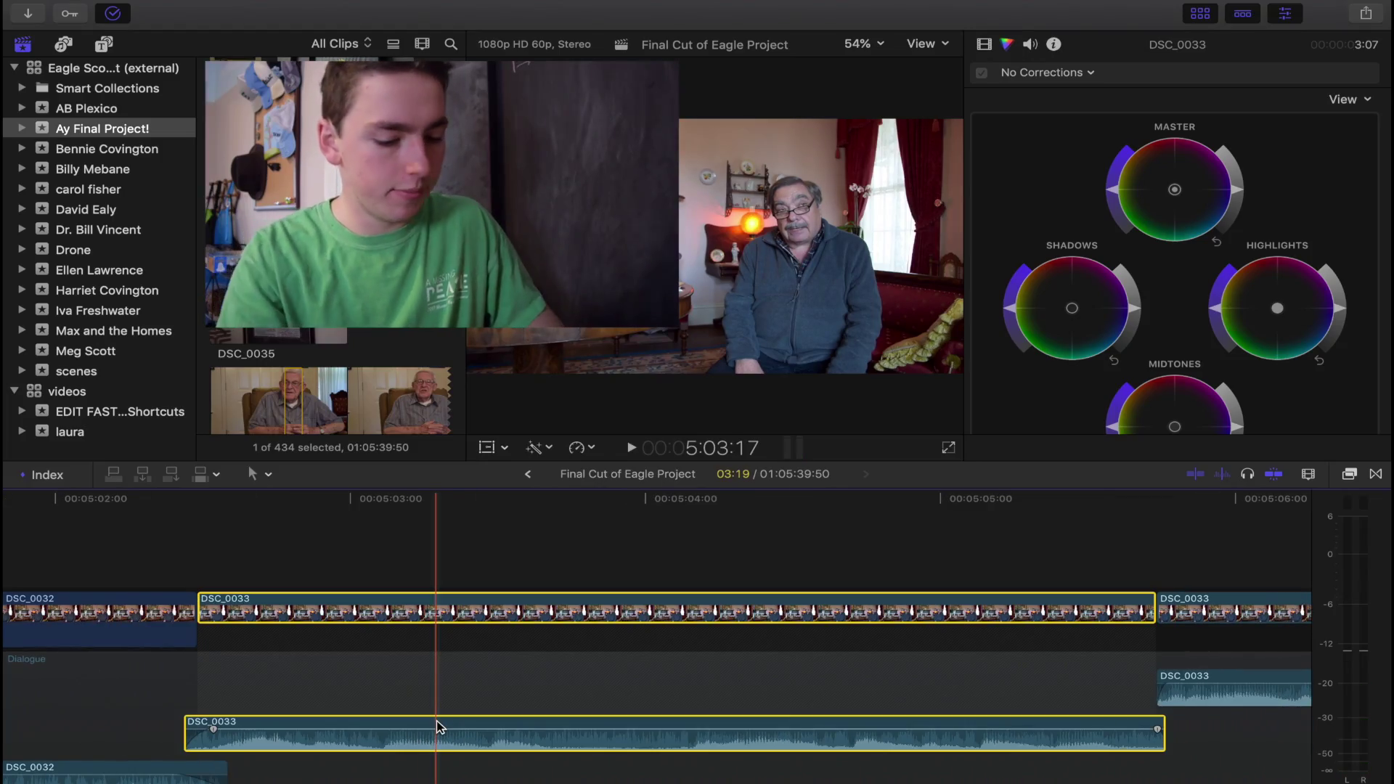
pyautogui.hotkey('ctrl', '-')
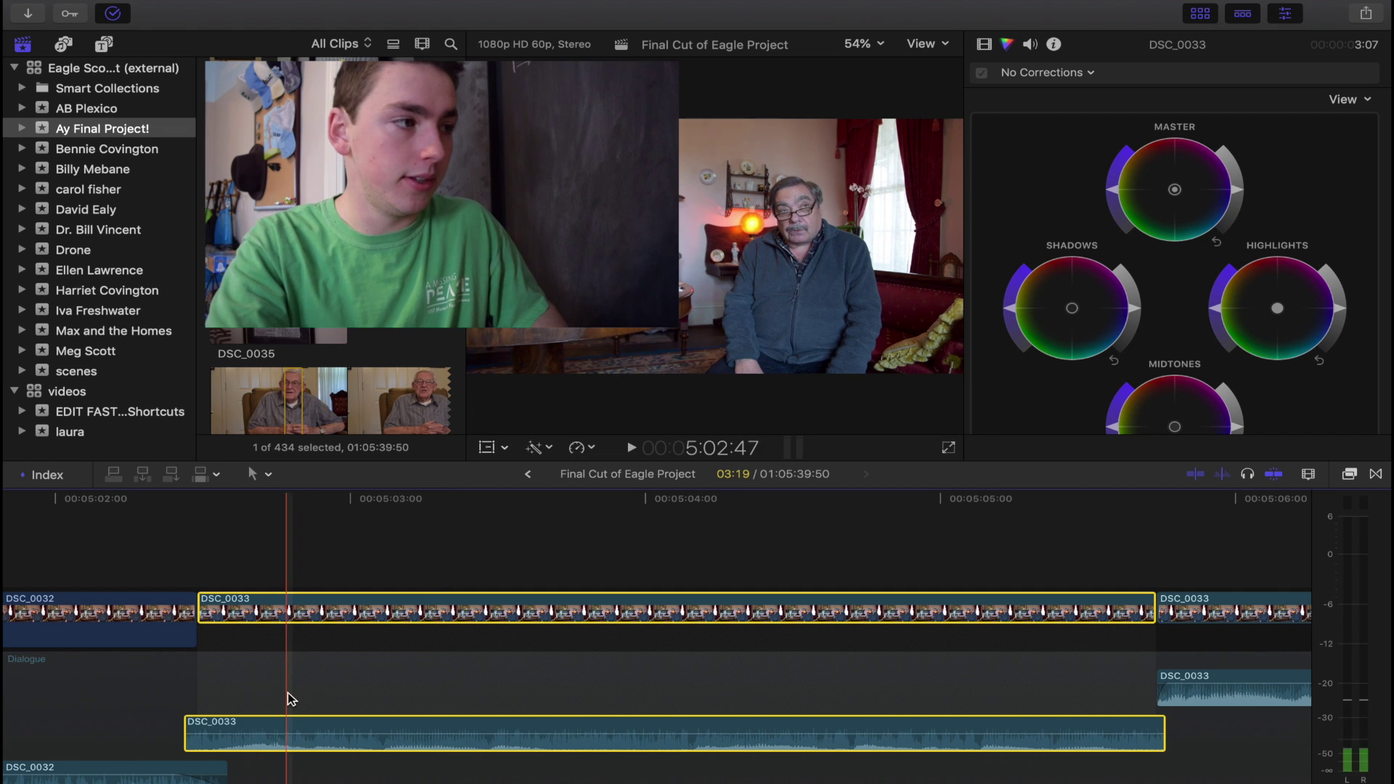
pyautogui.click(131, 558)
pyautogui.press('super+6')
pyautogui.click(417, 727)
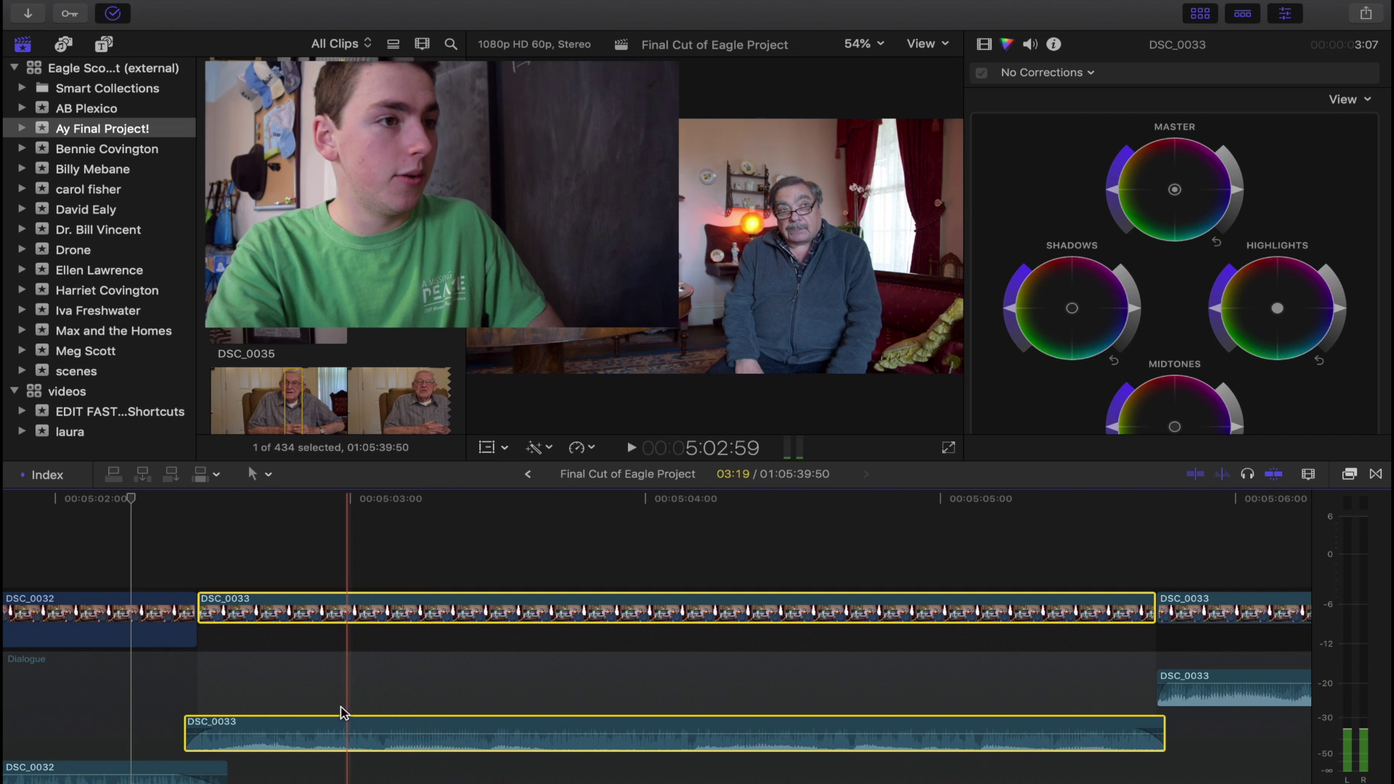
pyautogui.click(145, 703)
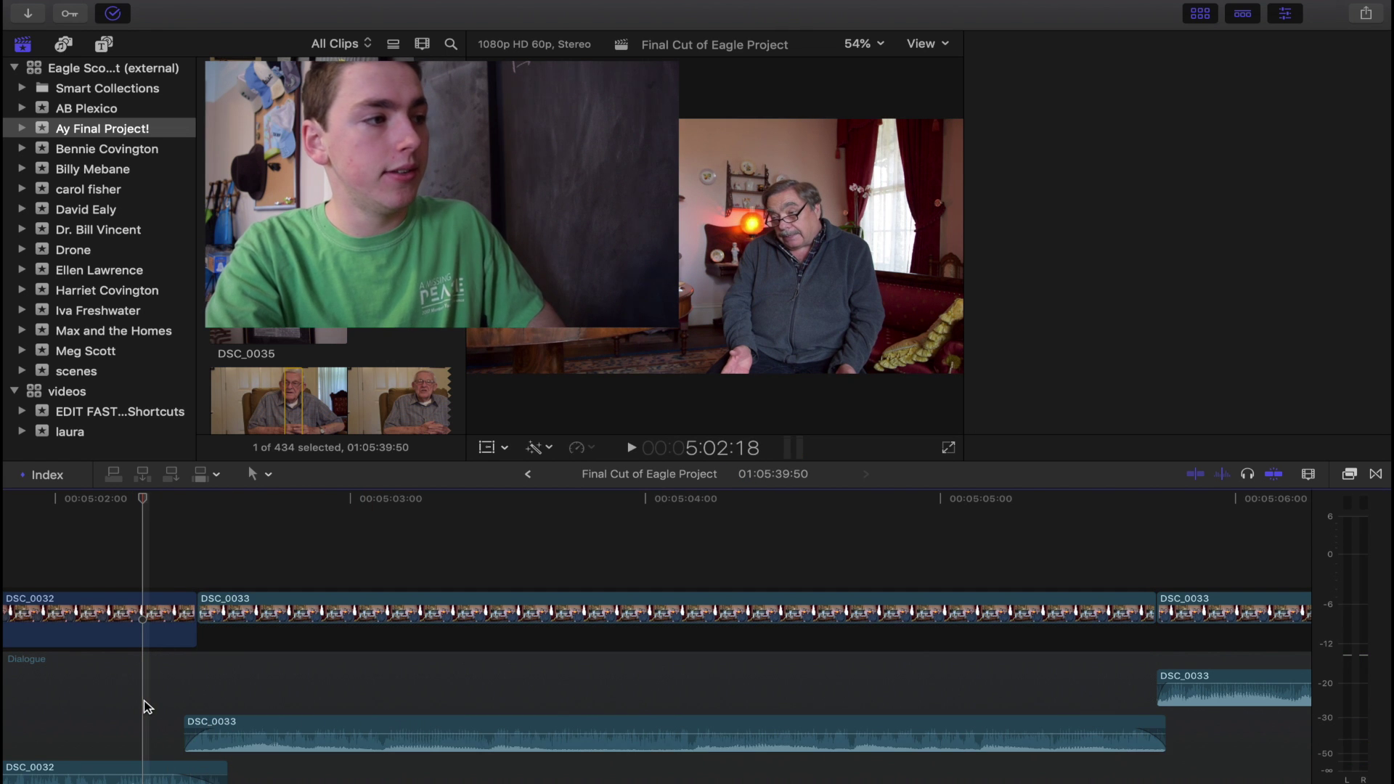
pyautogui.hscroll(-3, 145, 704)
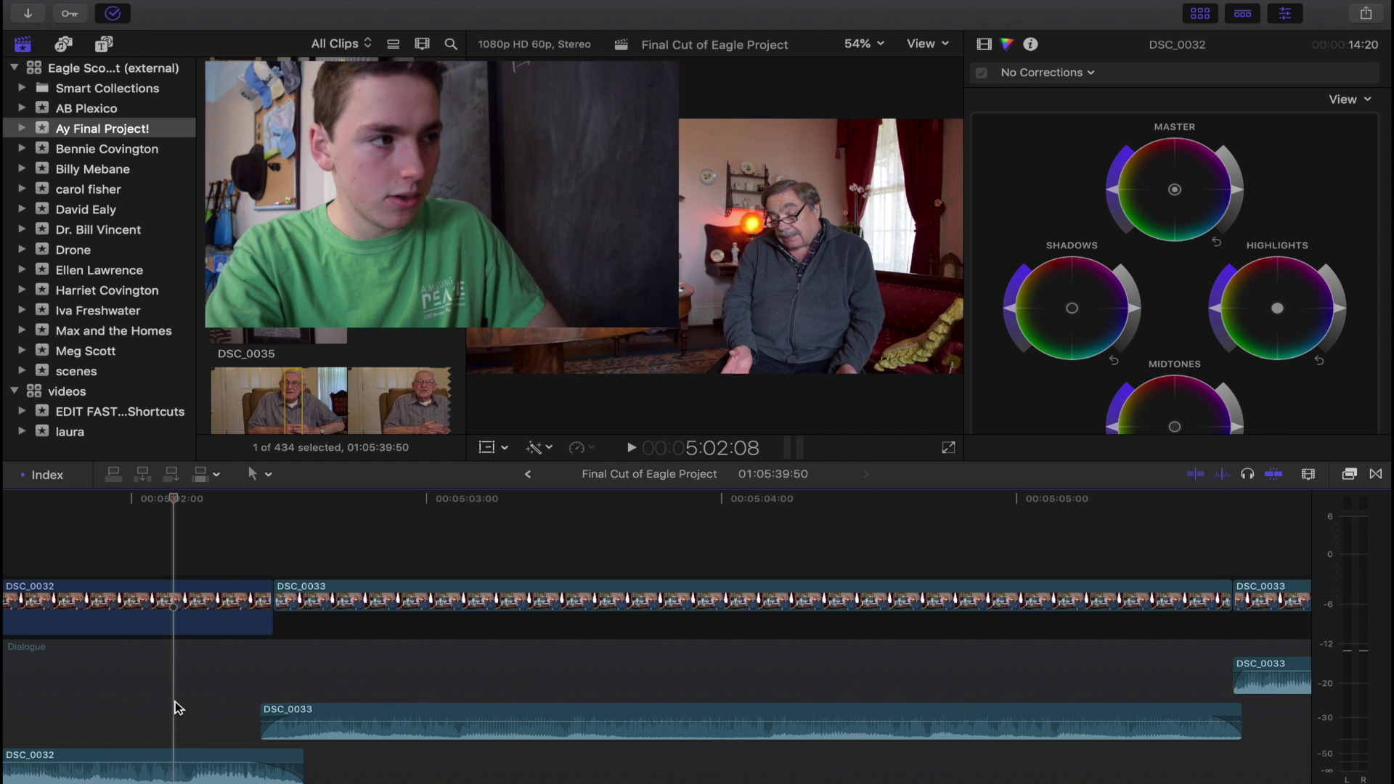
# Add a Cross Dissolve at the DSC_0032/DSC_0033 cut near 5:02:29 with Cmd-T.
pyautogui.press('space')
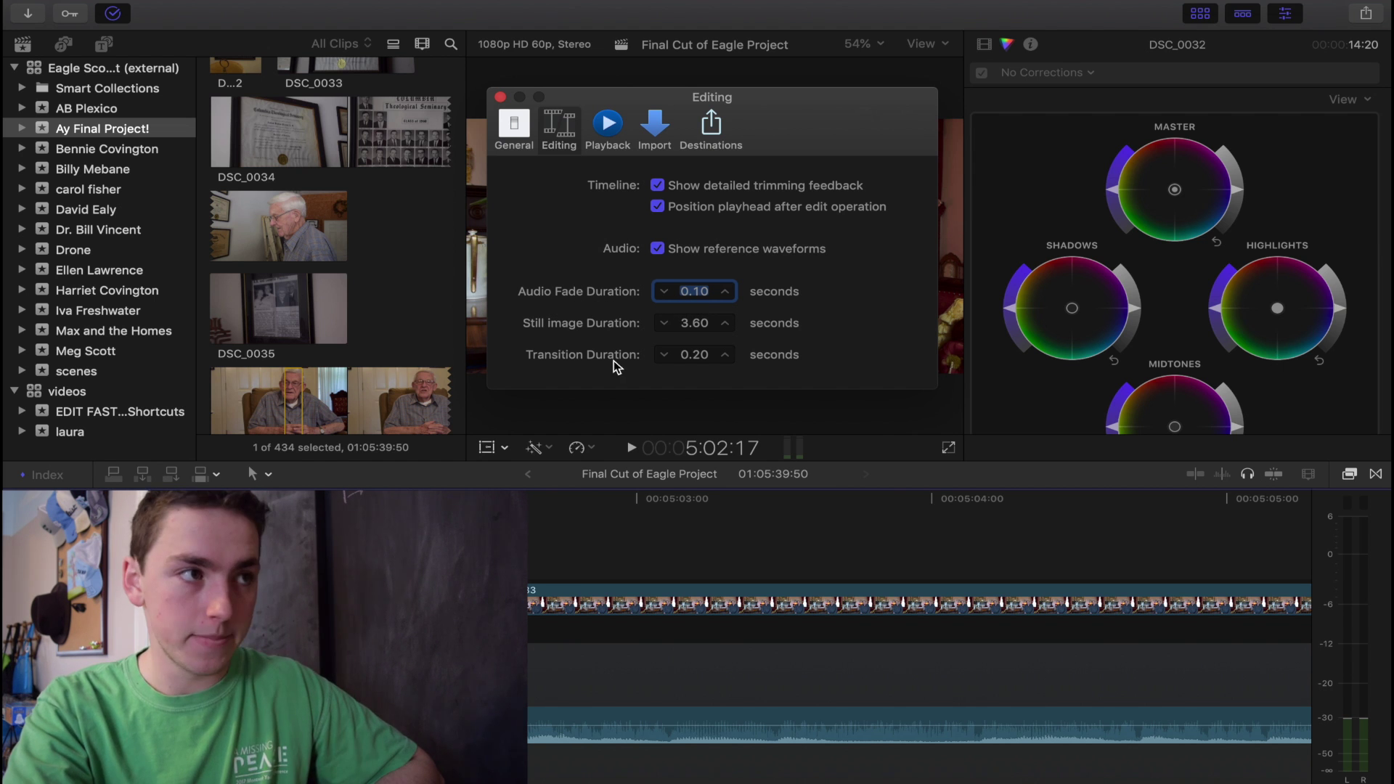
pyautogui.click(484, 565)
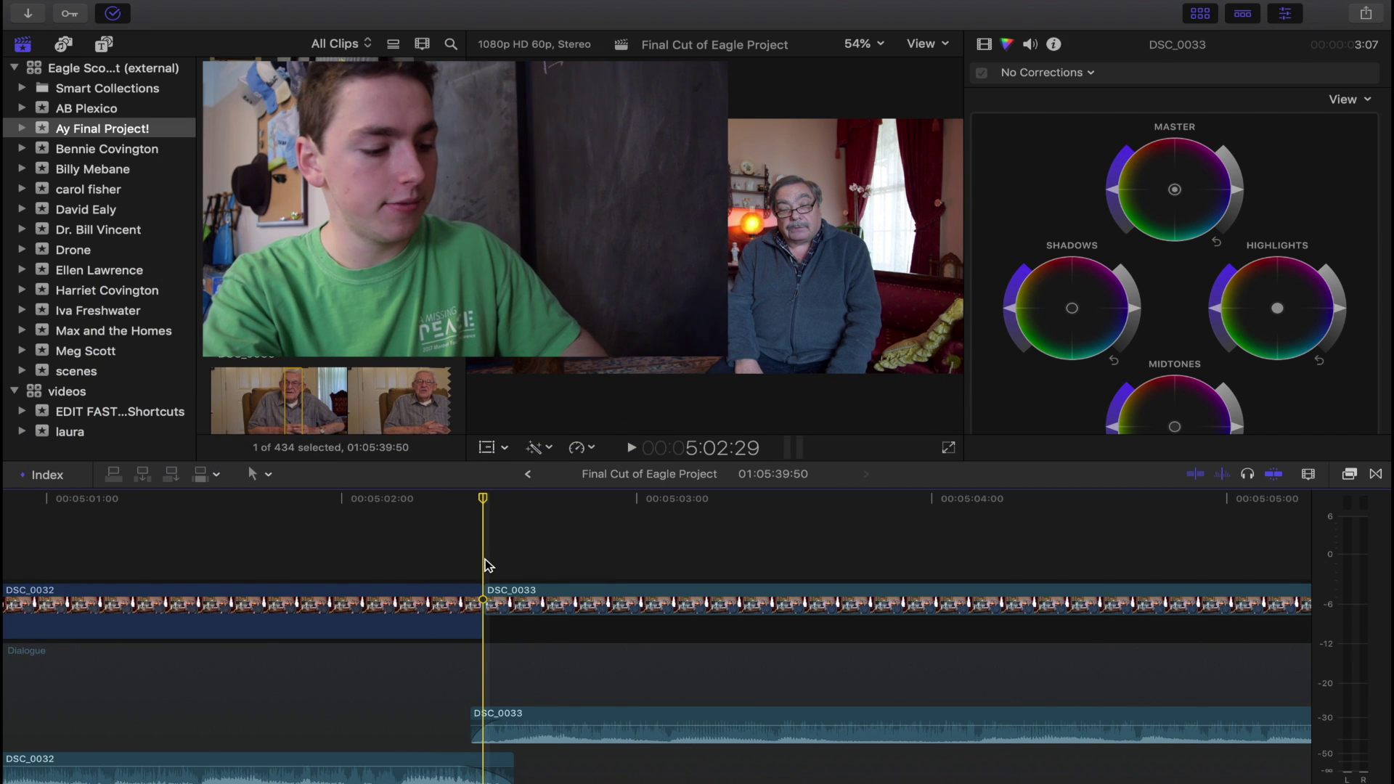
pyautogui.press('super+t')
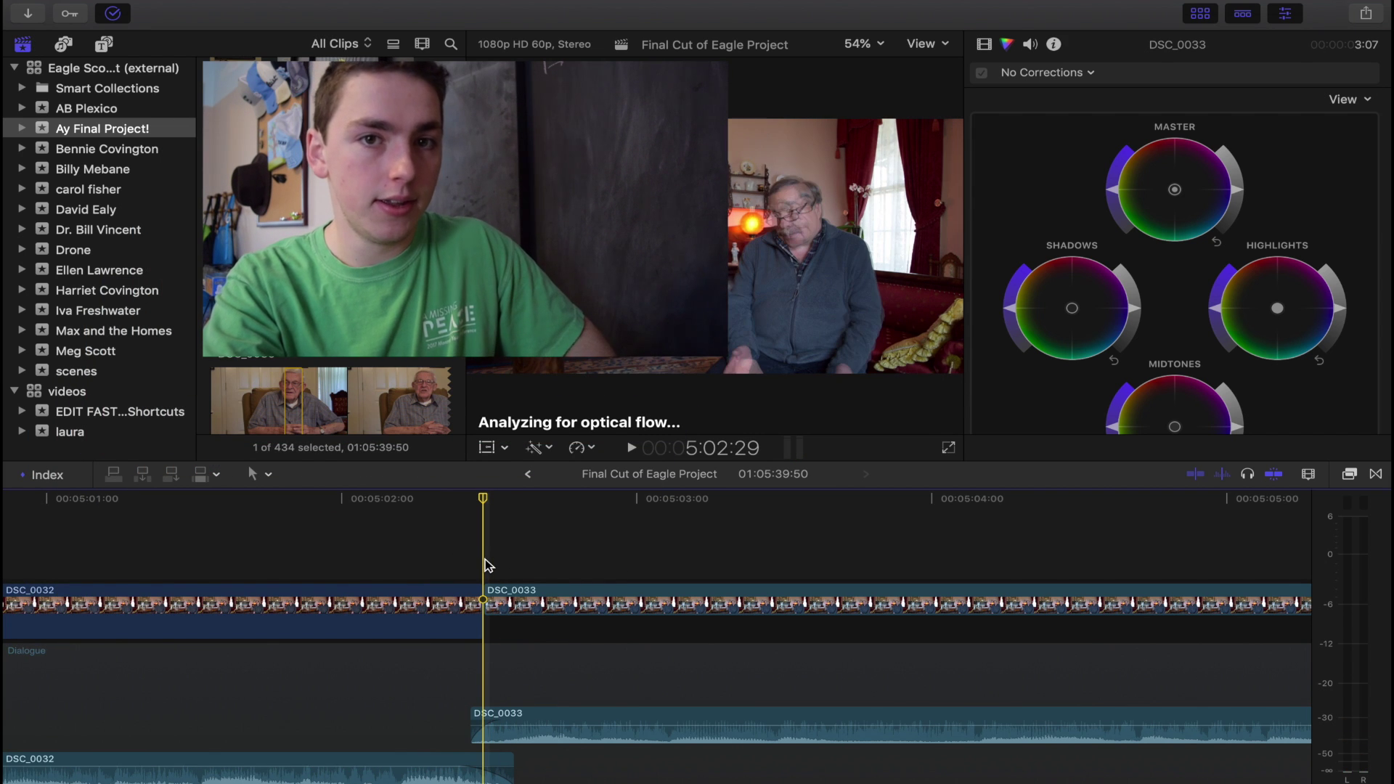
pyautogui.click(400, 563)
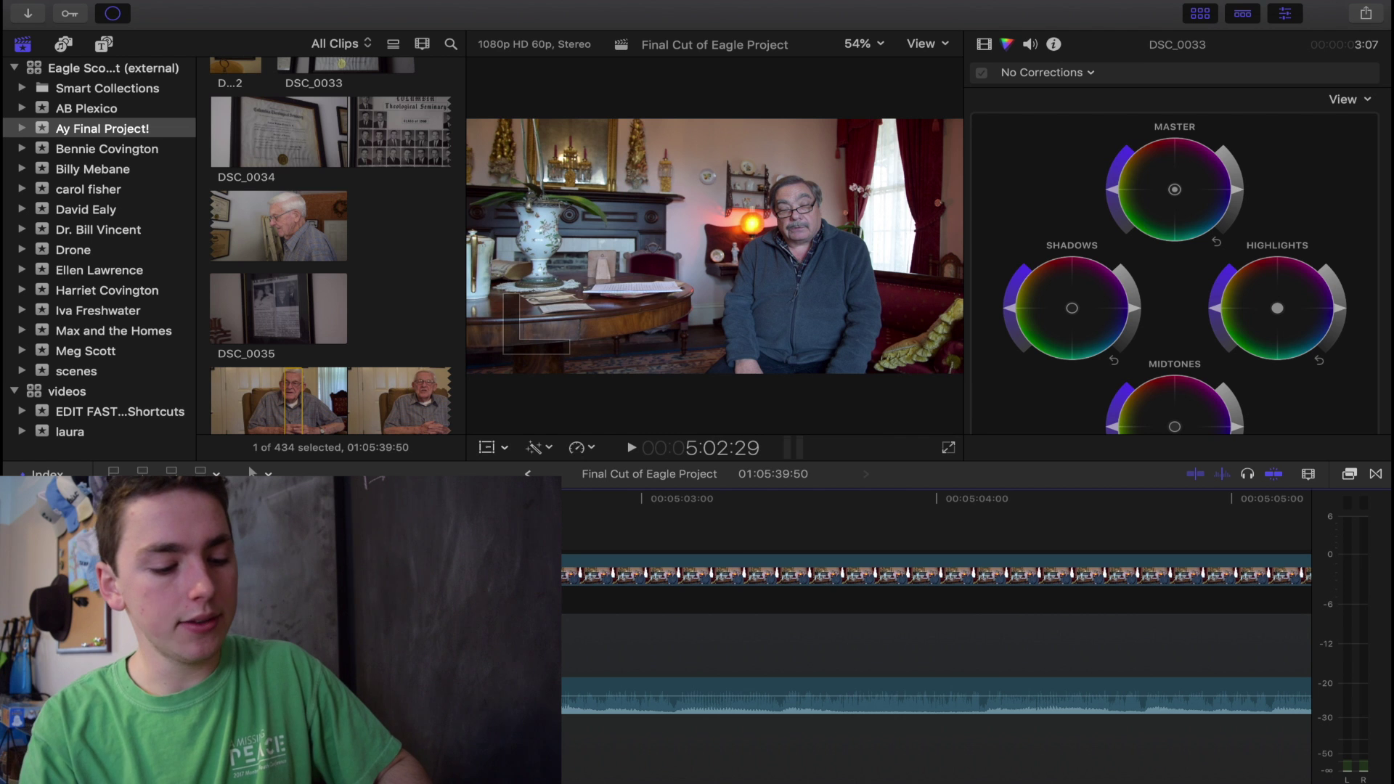
pyautogui.press('alt+super+k')
# Check the ` key's command in the Command Editor, close it, and show the Timeline Index.
pyautogui.click(263, 225)
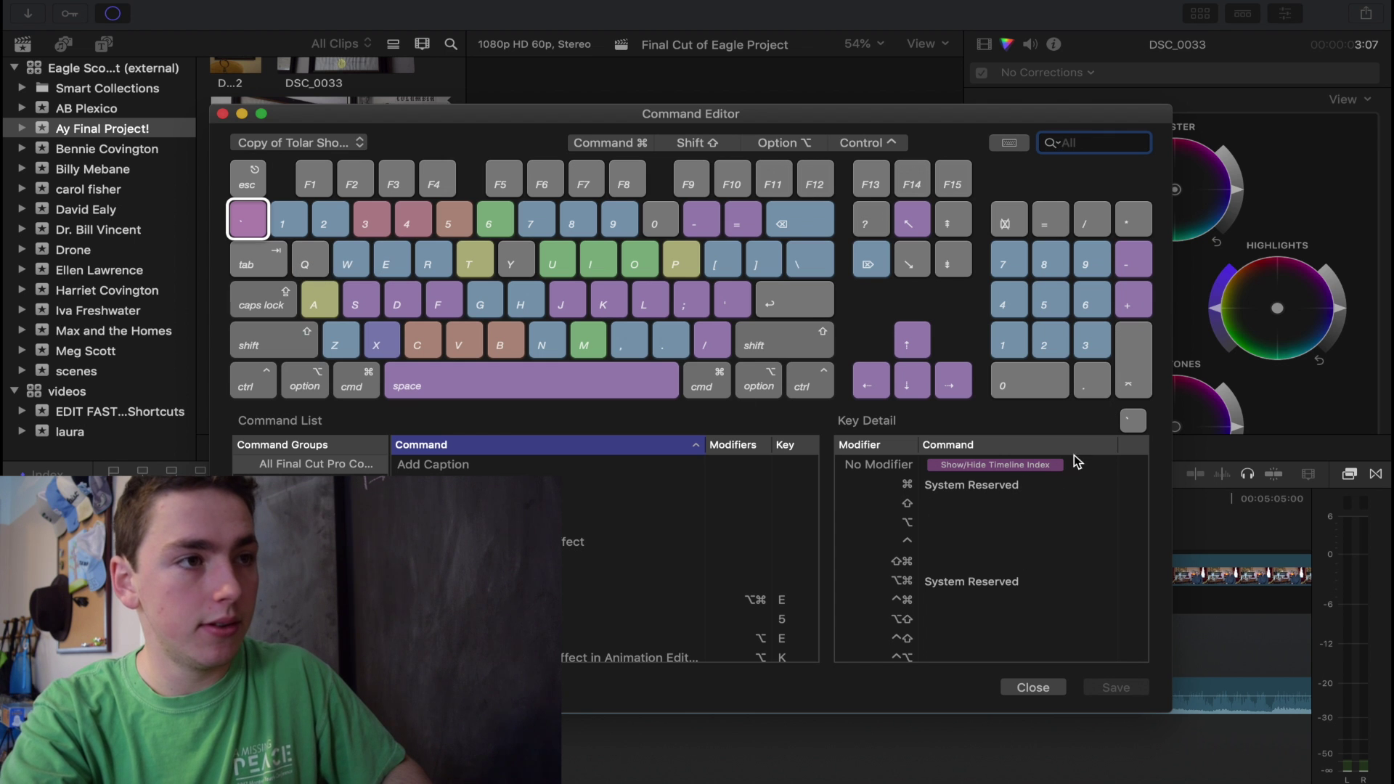
pyautogui.click(995, 686)
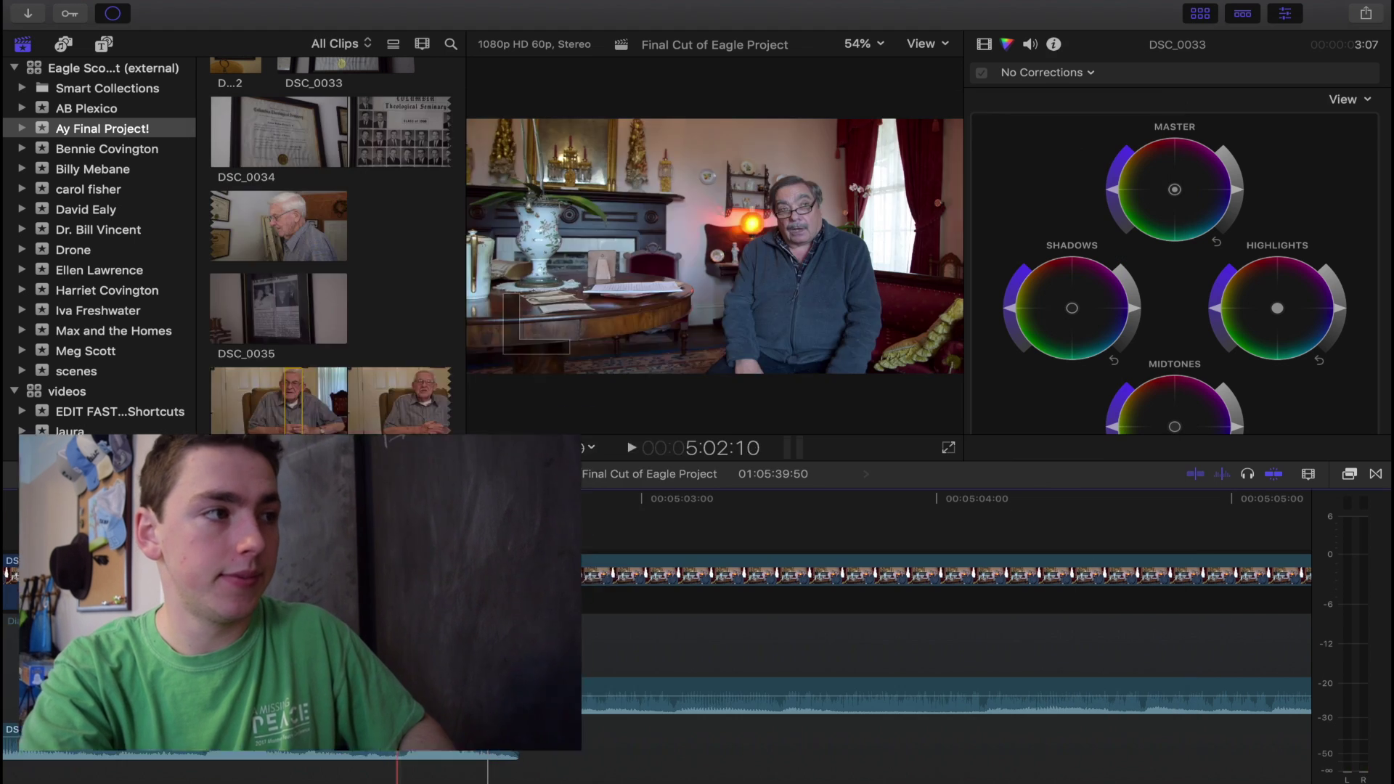
pyautogui.press('`')
pyautogui.scroll(20, 226, 612)
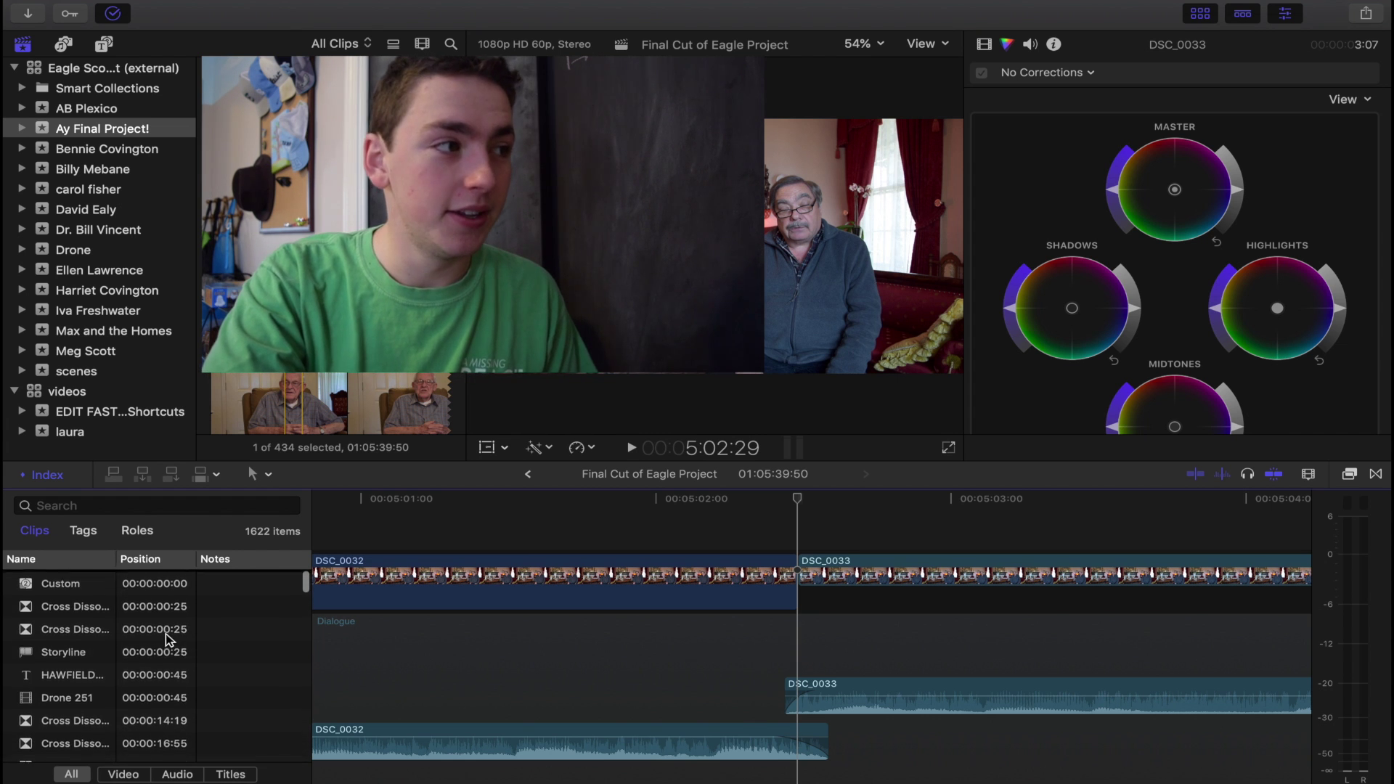
# Rename Marker 22 at 00:05:00:20 on DSC_0032 to a descriptive 'cool ... moment' name.
pyautogui.click(338, 581)
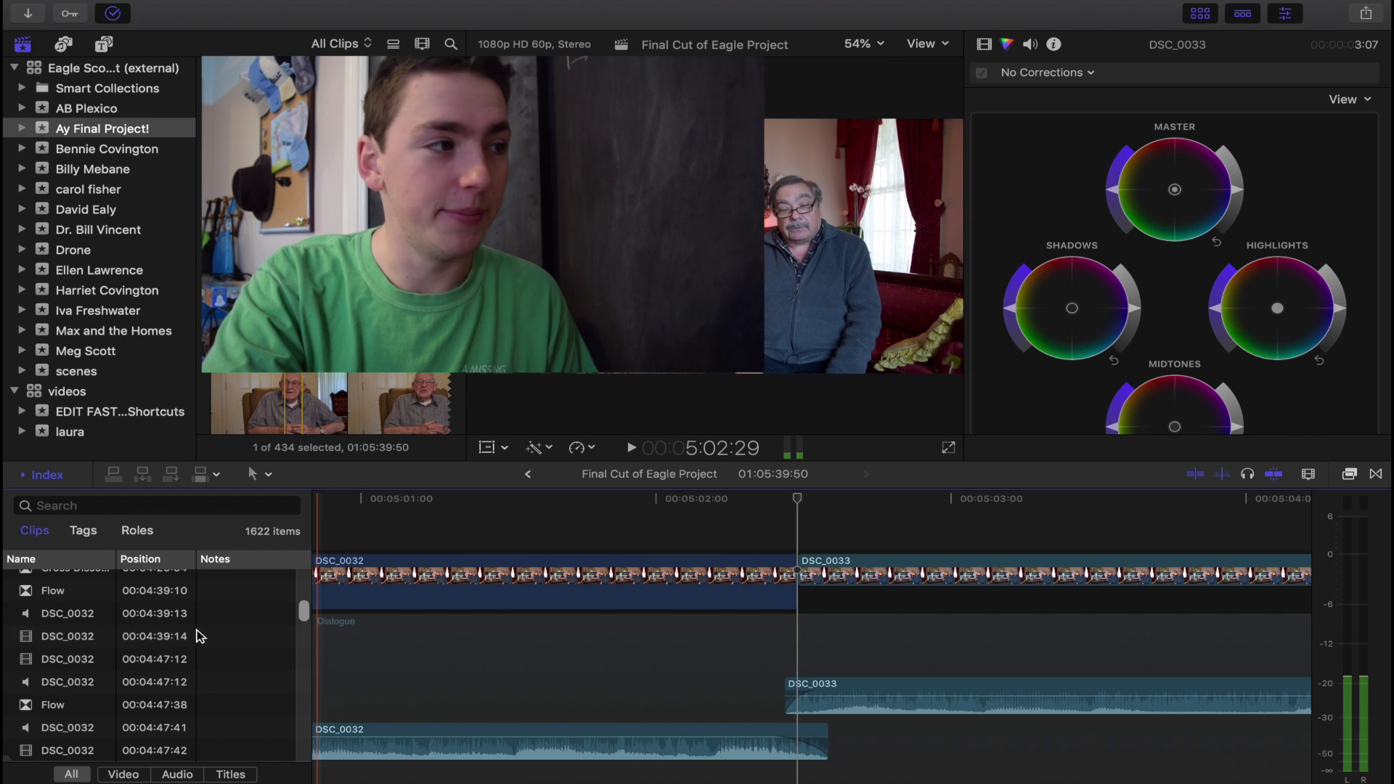
pyautogui.hscroll(-5, 374, 574)
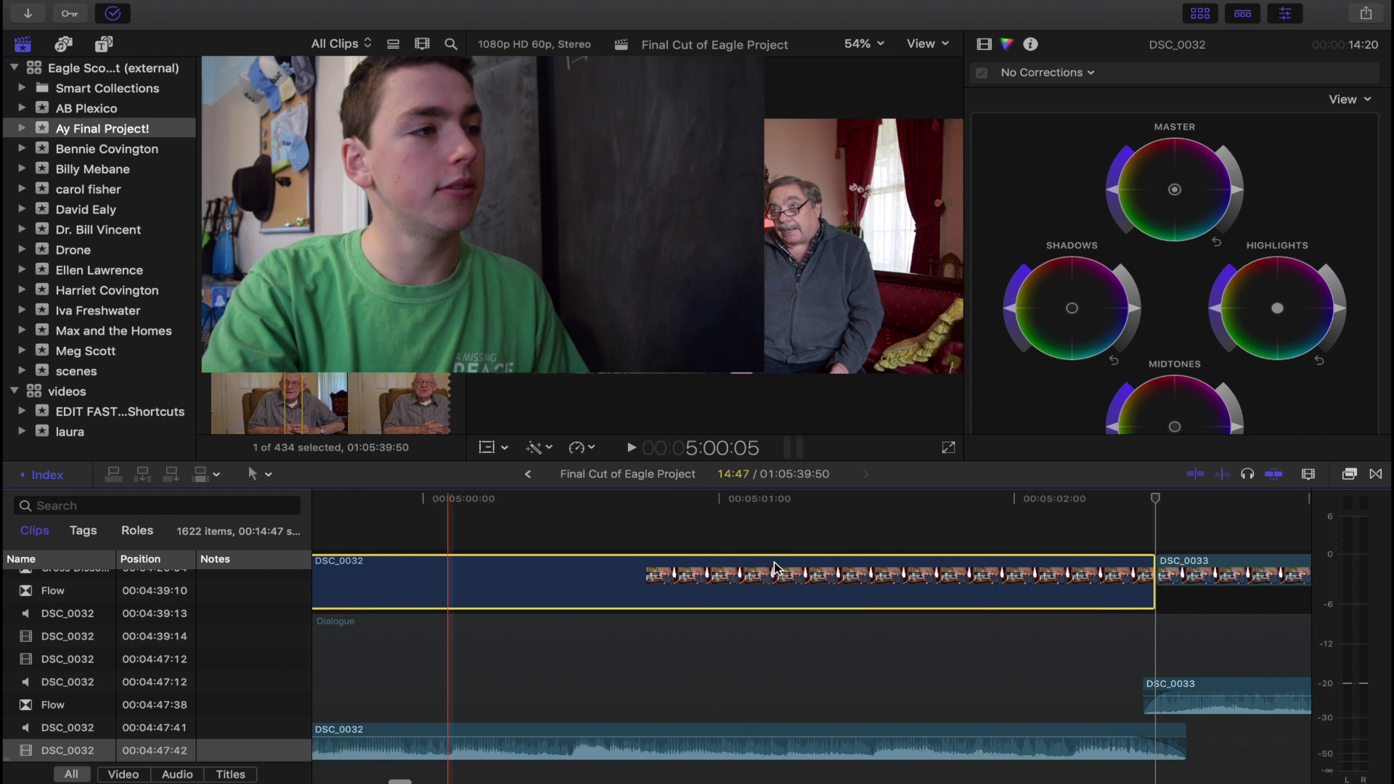
pyautogui.click(524, 536)
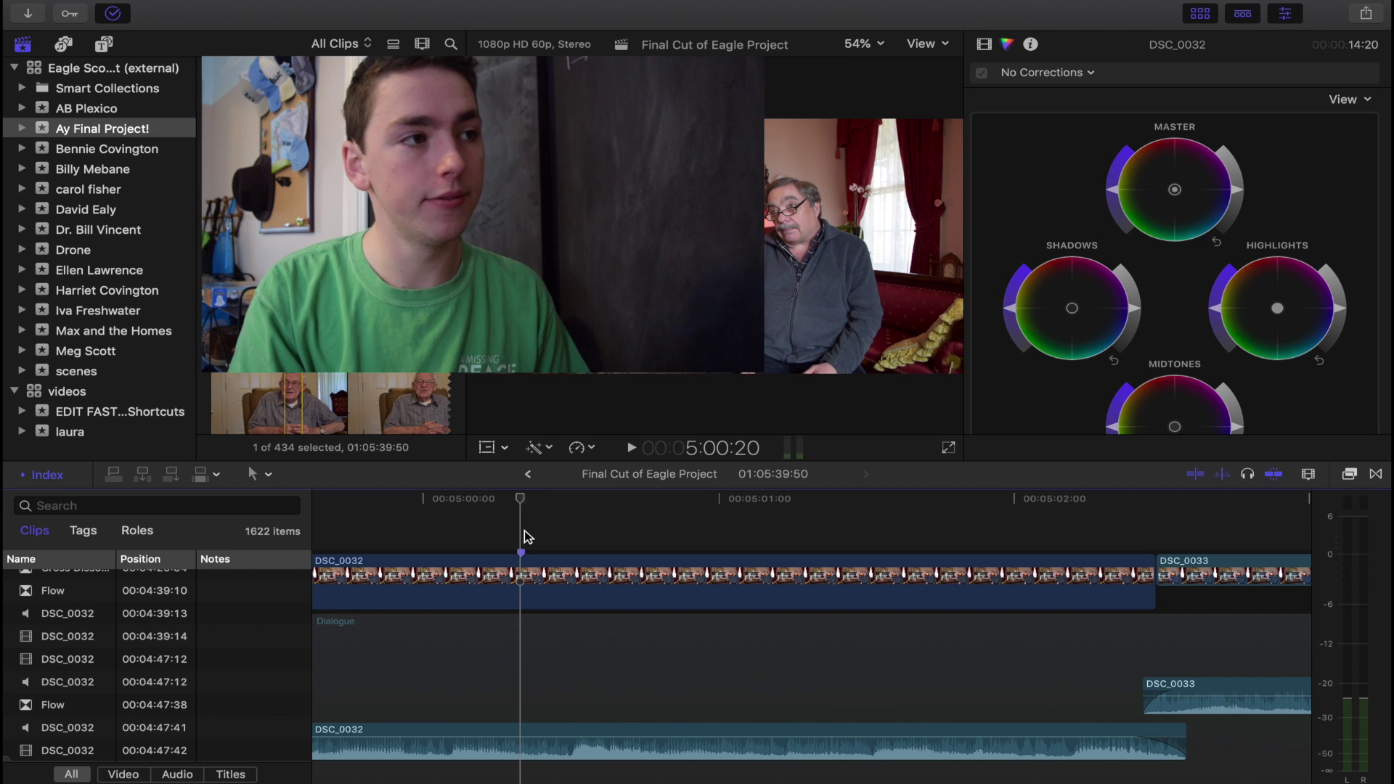
pyautogui.press('m')
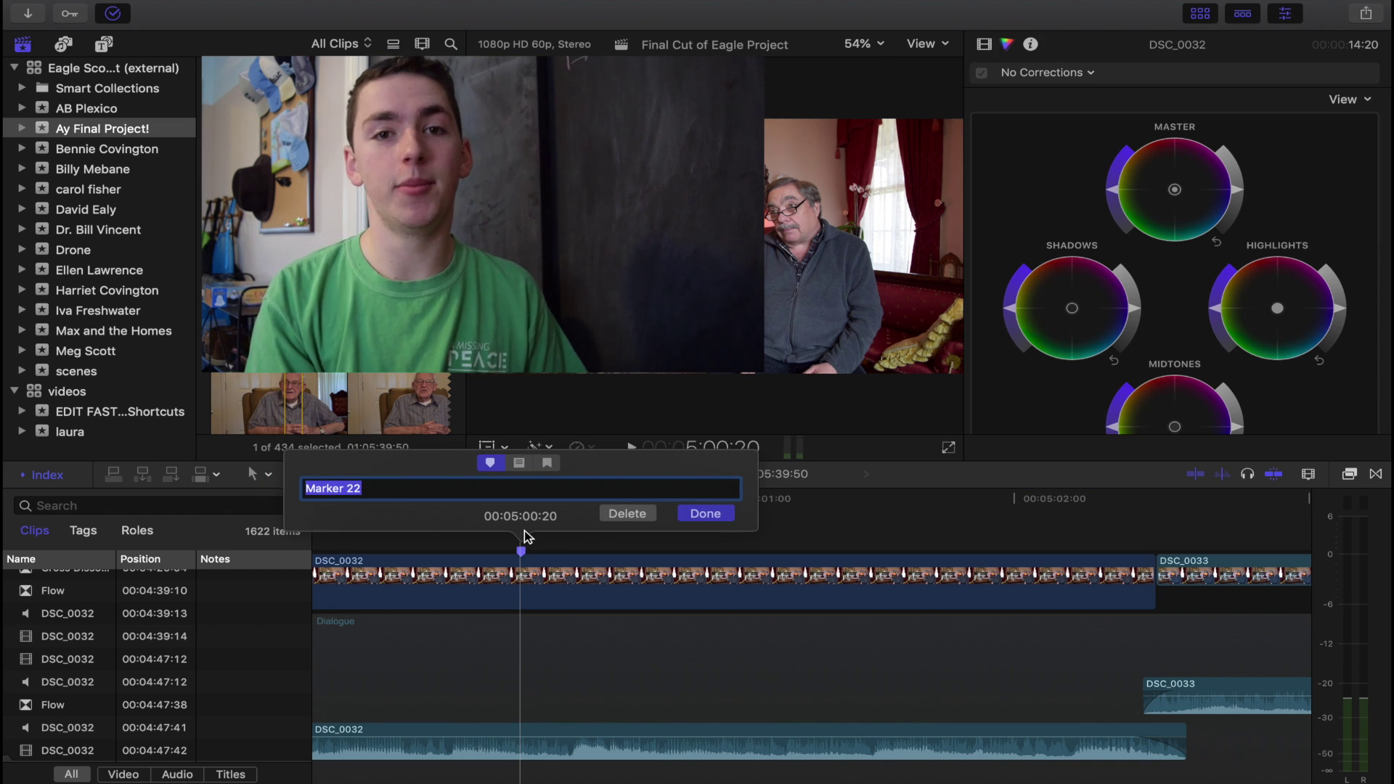
pyautogui.write('cood')
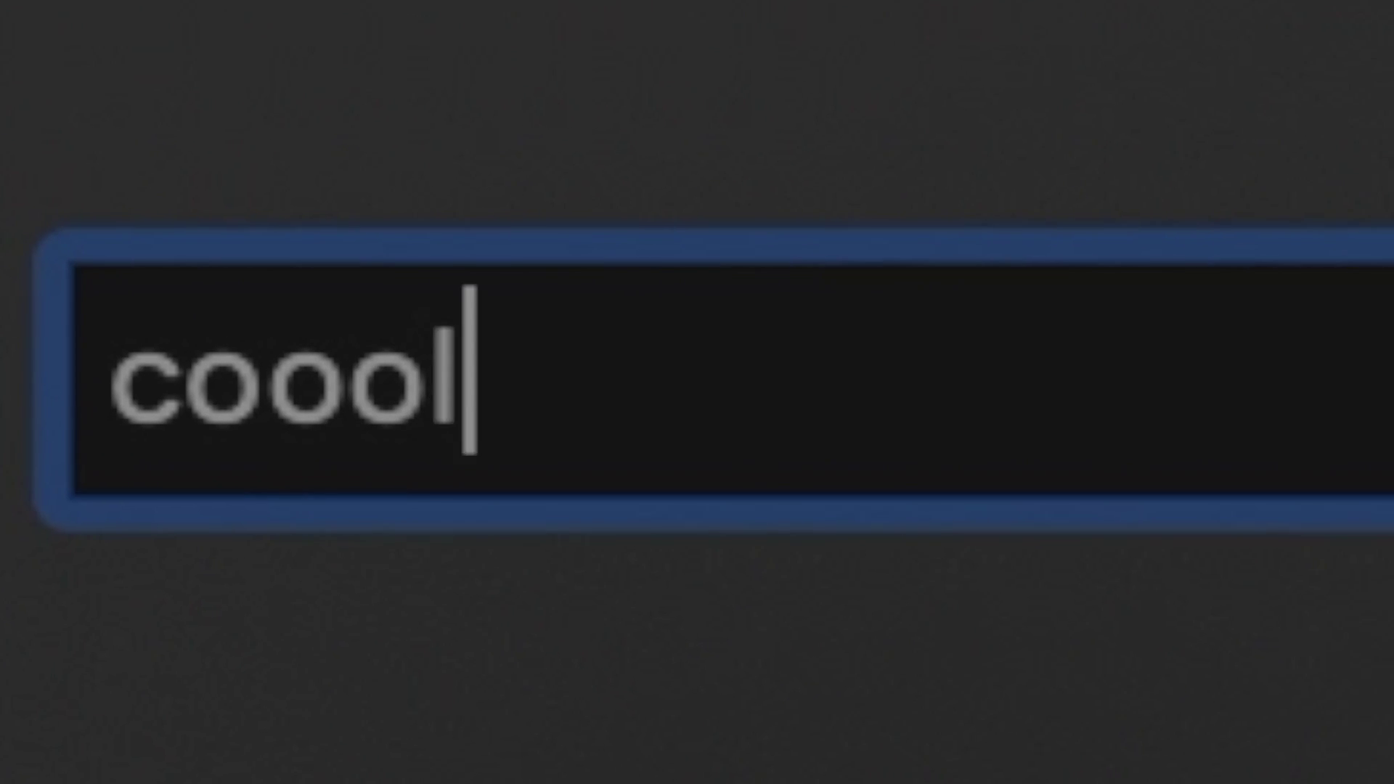
pyautogui.press('BackSpace')
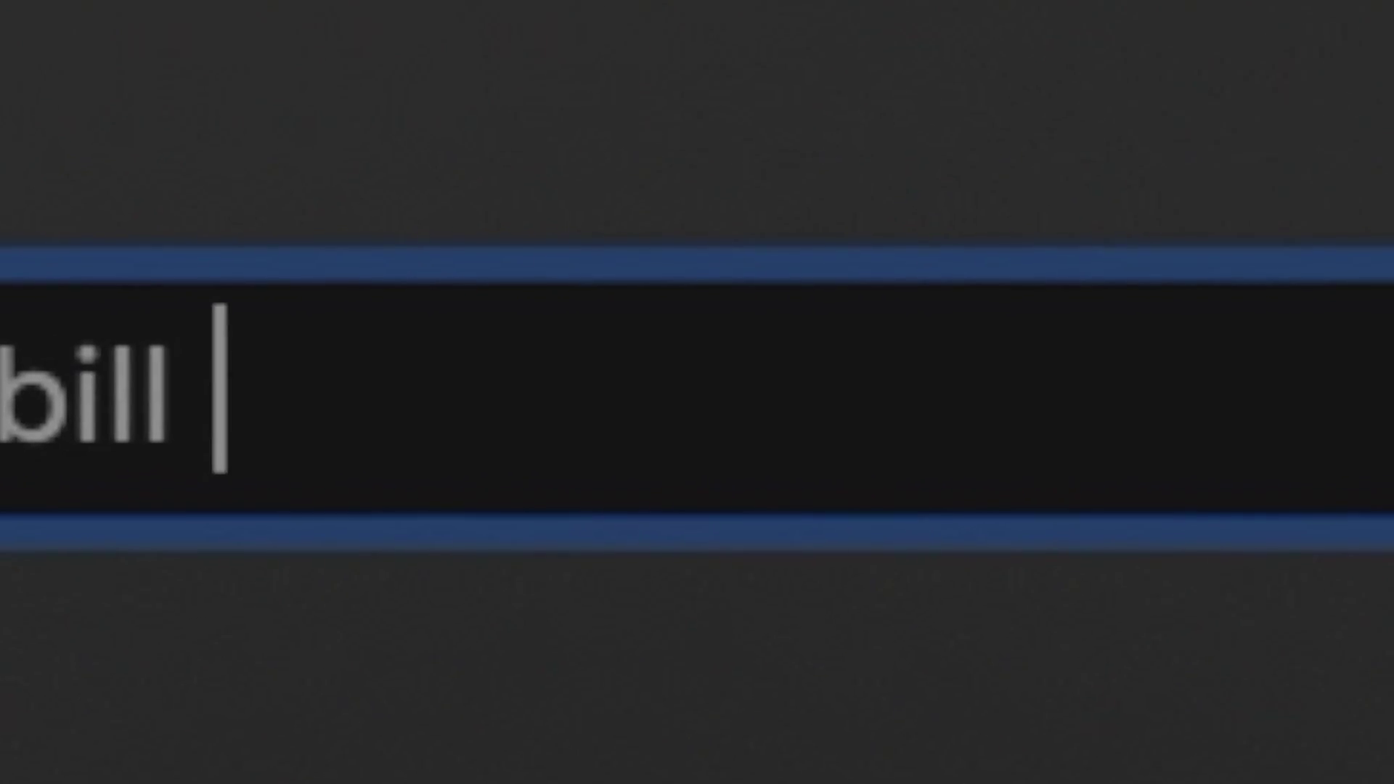
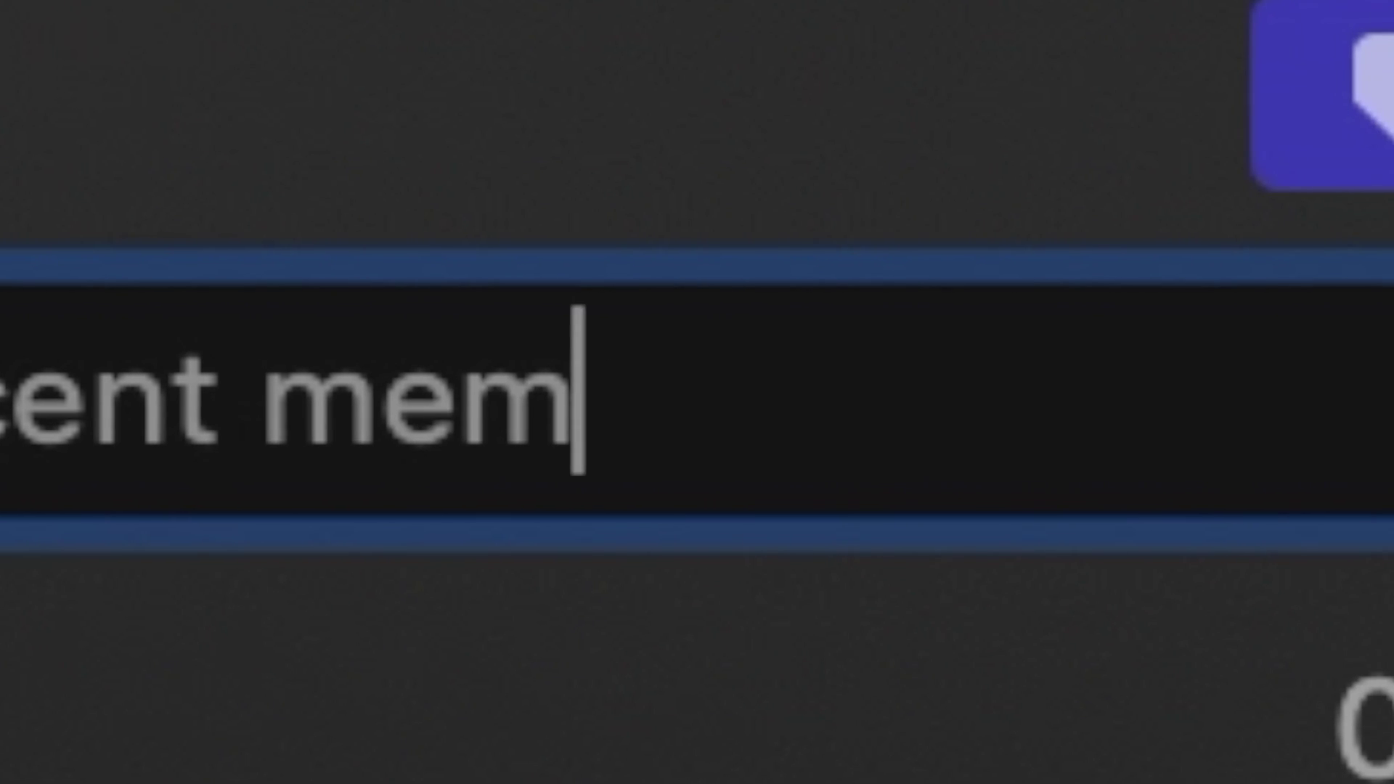
pyautogui.write('omen')
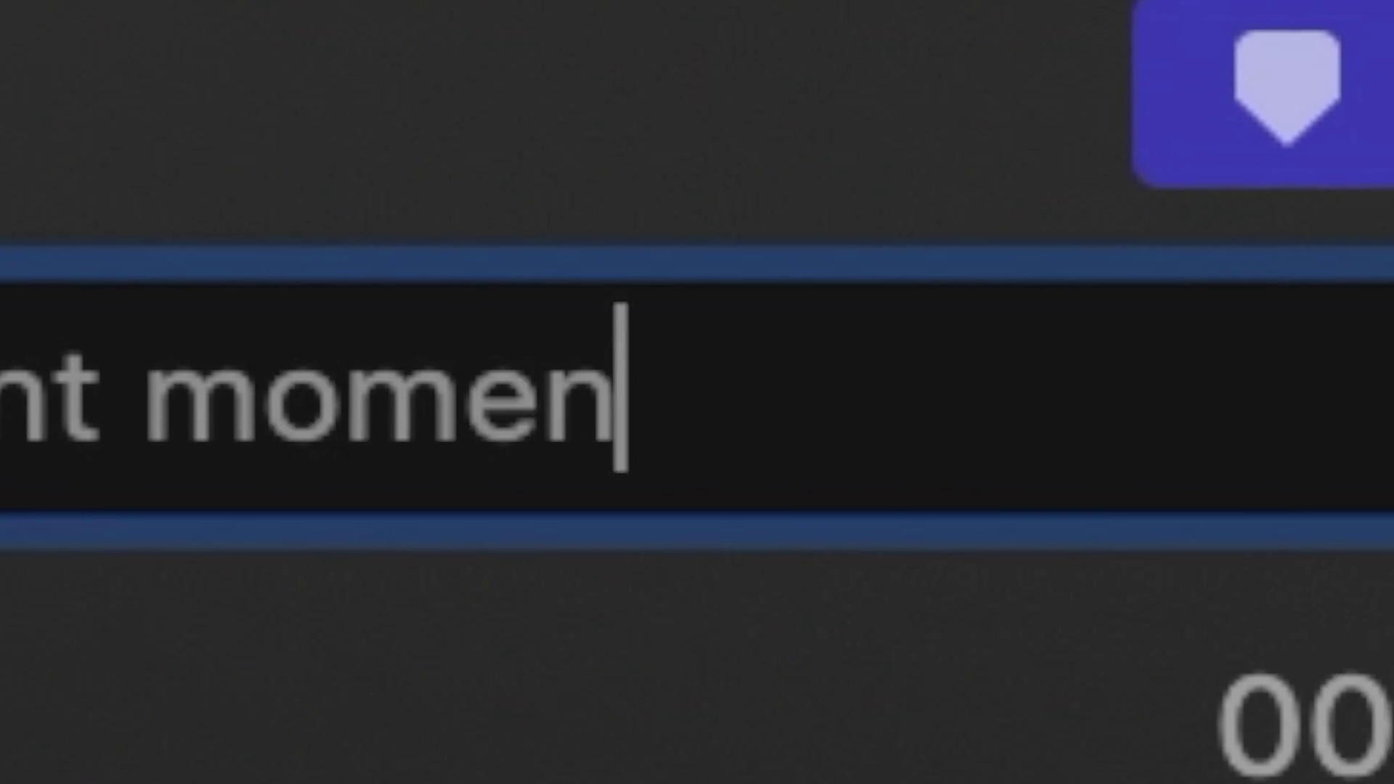
pyautogui.press('Return')
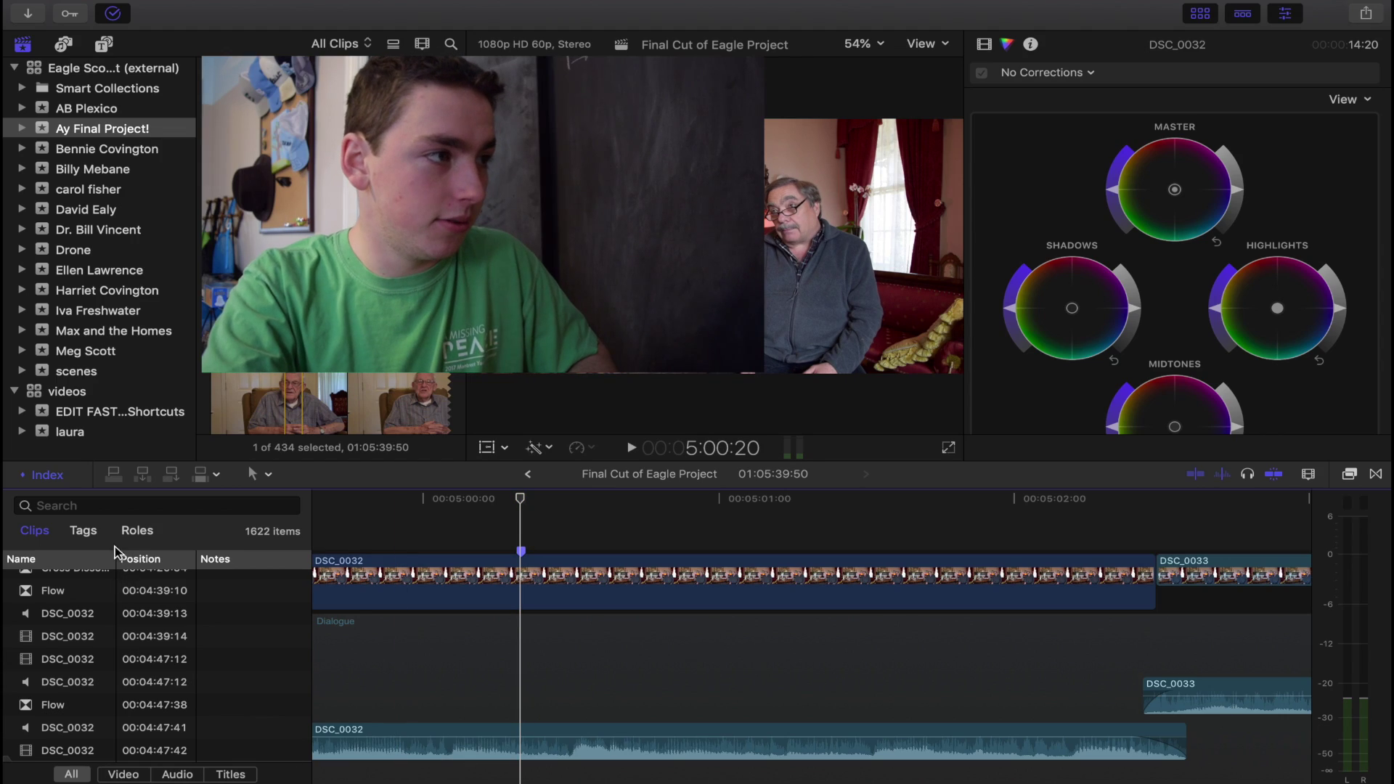
pyautogui.click(80, 530)
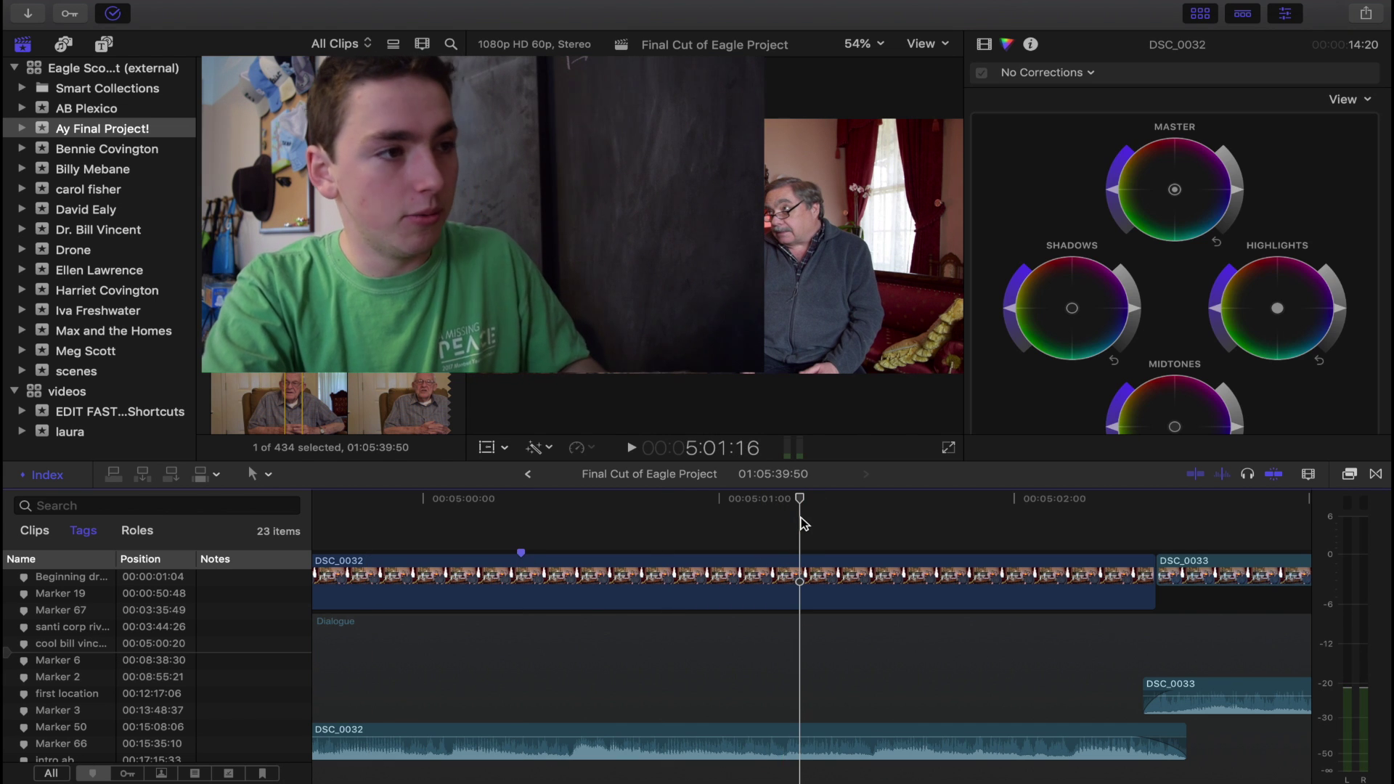
pyautogui.hotkey('shift', 'z')
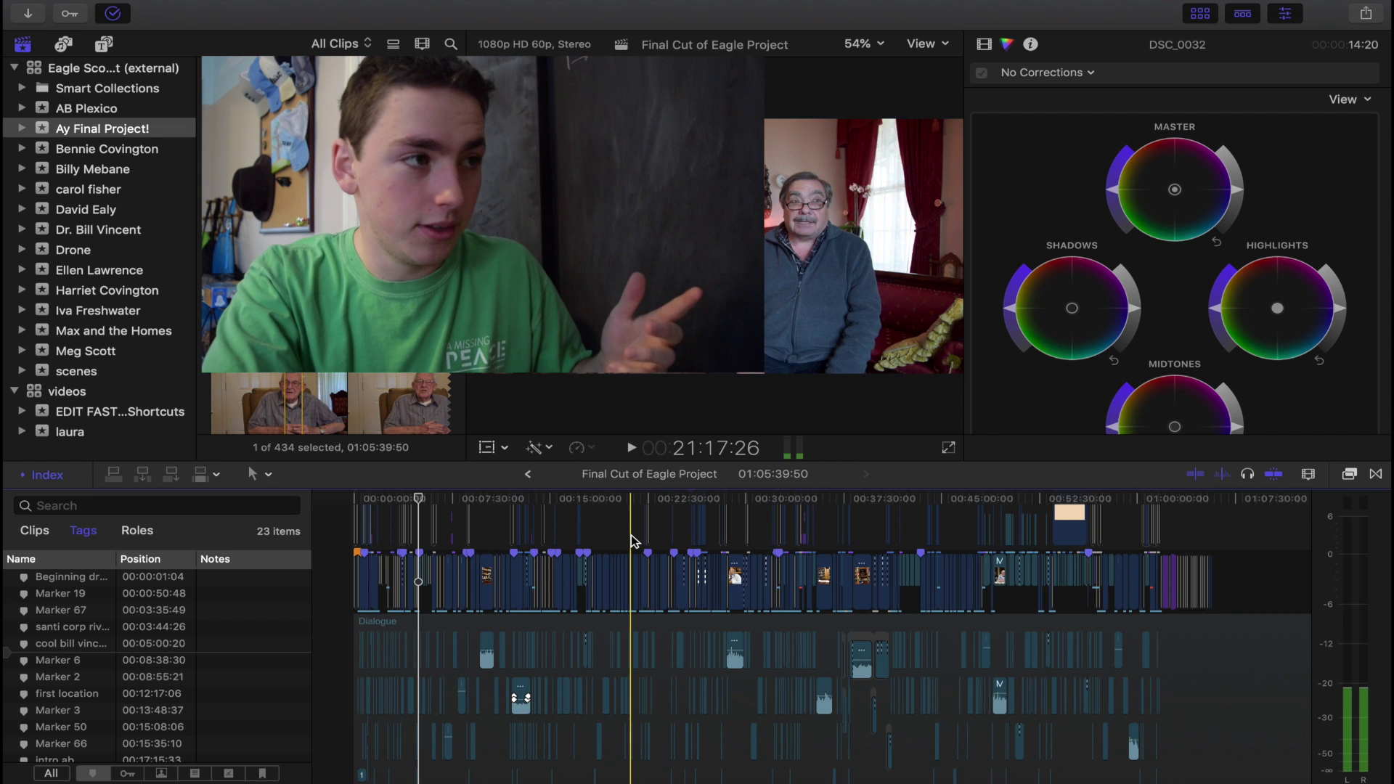
pyautogui.press('super+shift+2')
pyautogui.press('super+shift+2')
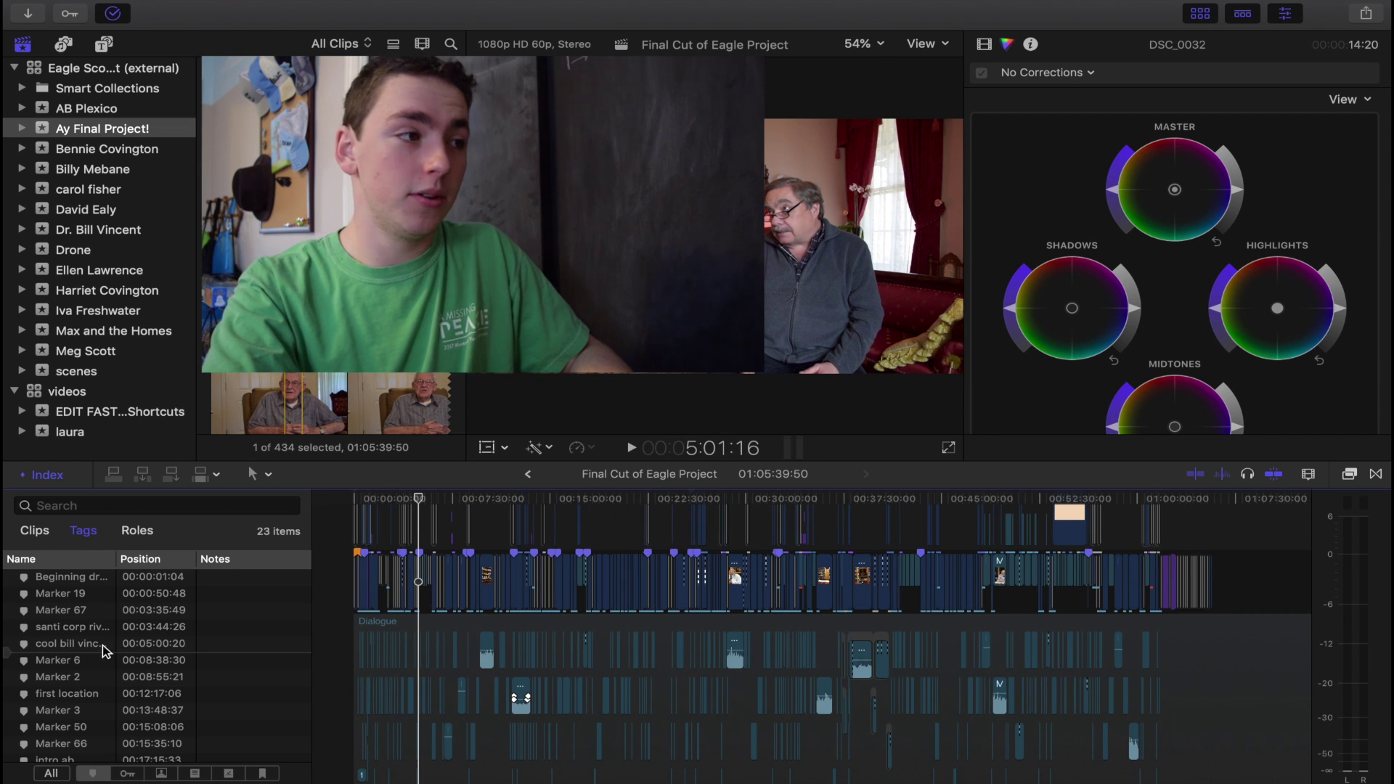
pyautogui.write('cool bill')
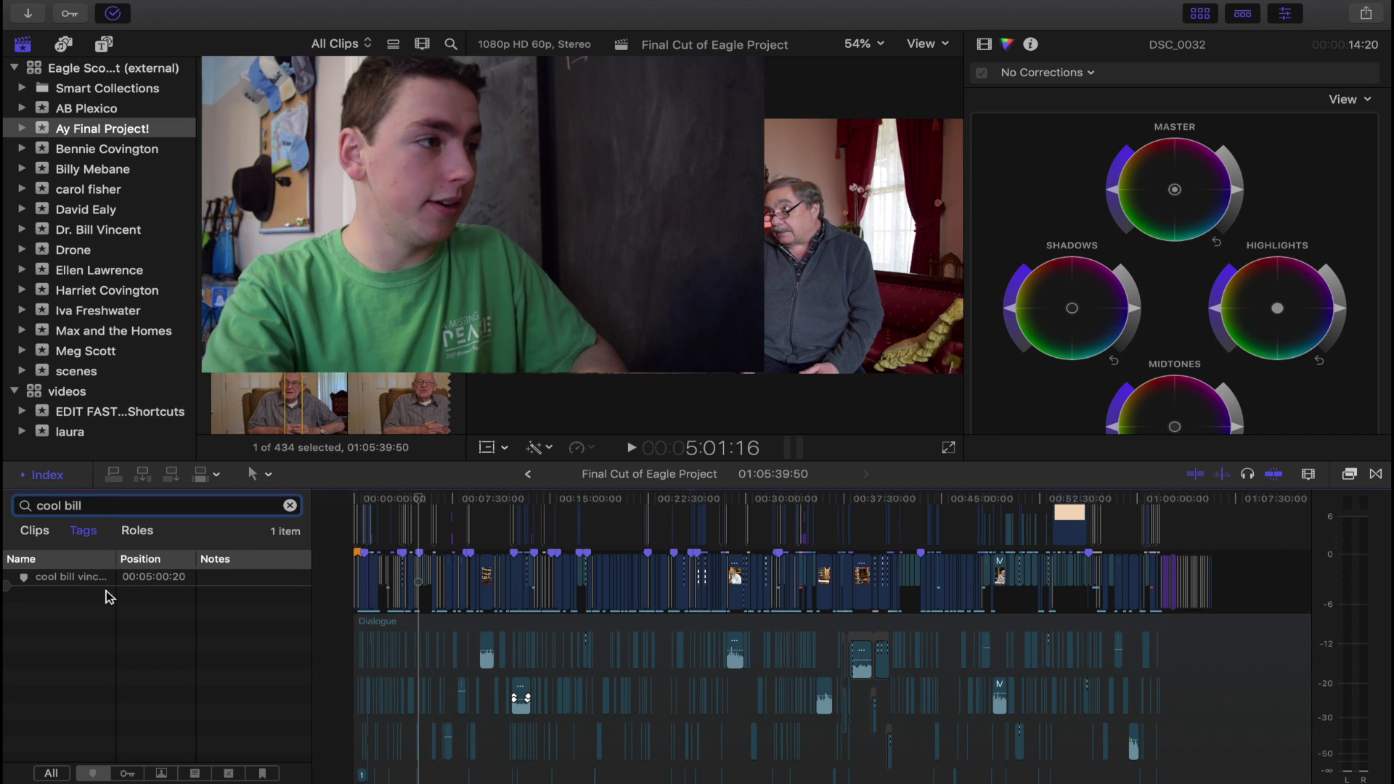
pyautogui.click(72, 576)
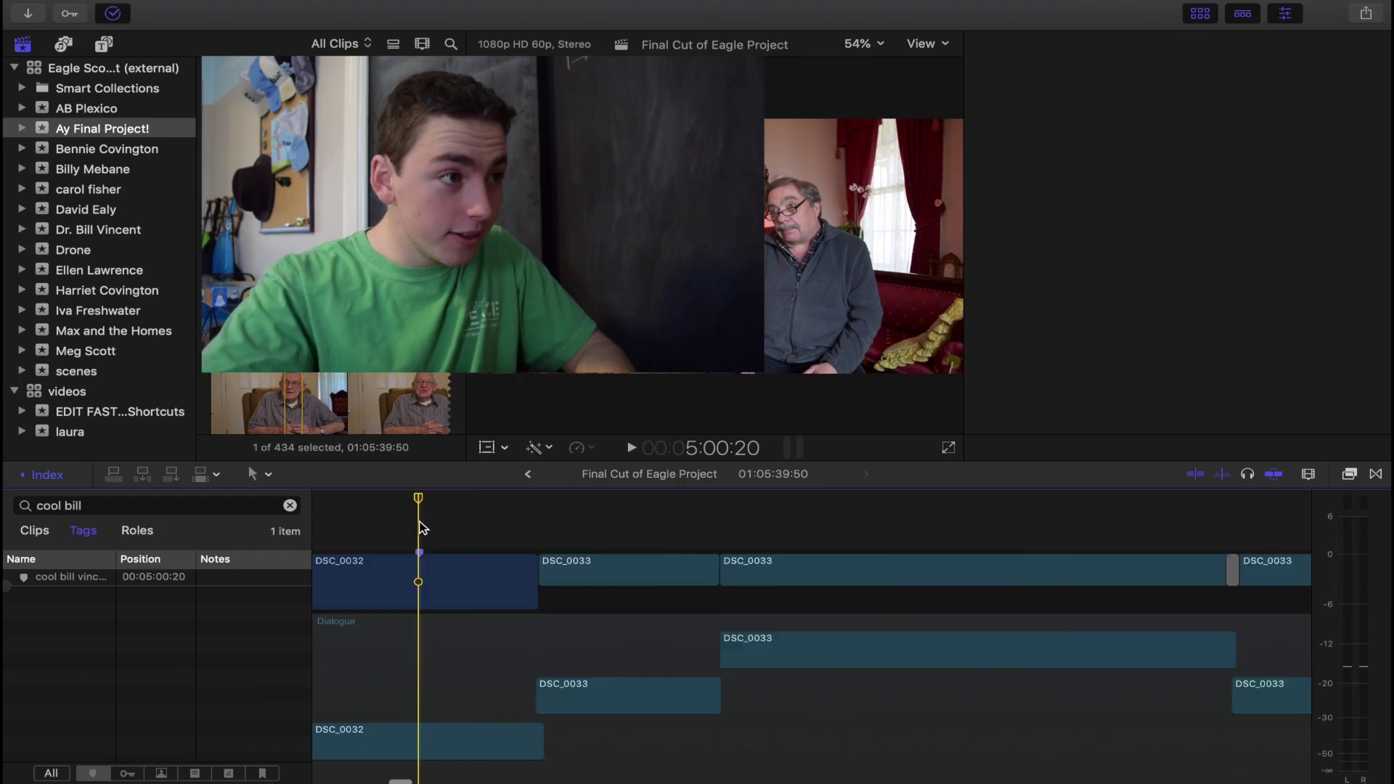
# Zoom in around the marker, clear the search, and delete the marker at 00:05:00:20.
pyautogui.press('super+equal')
pyautogui.press('super+6')
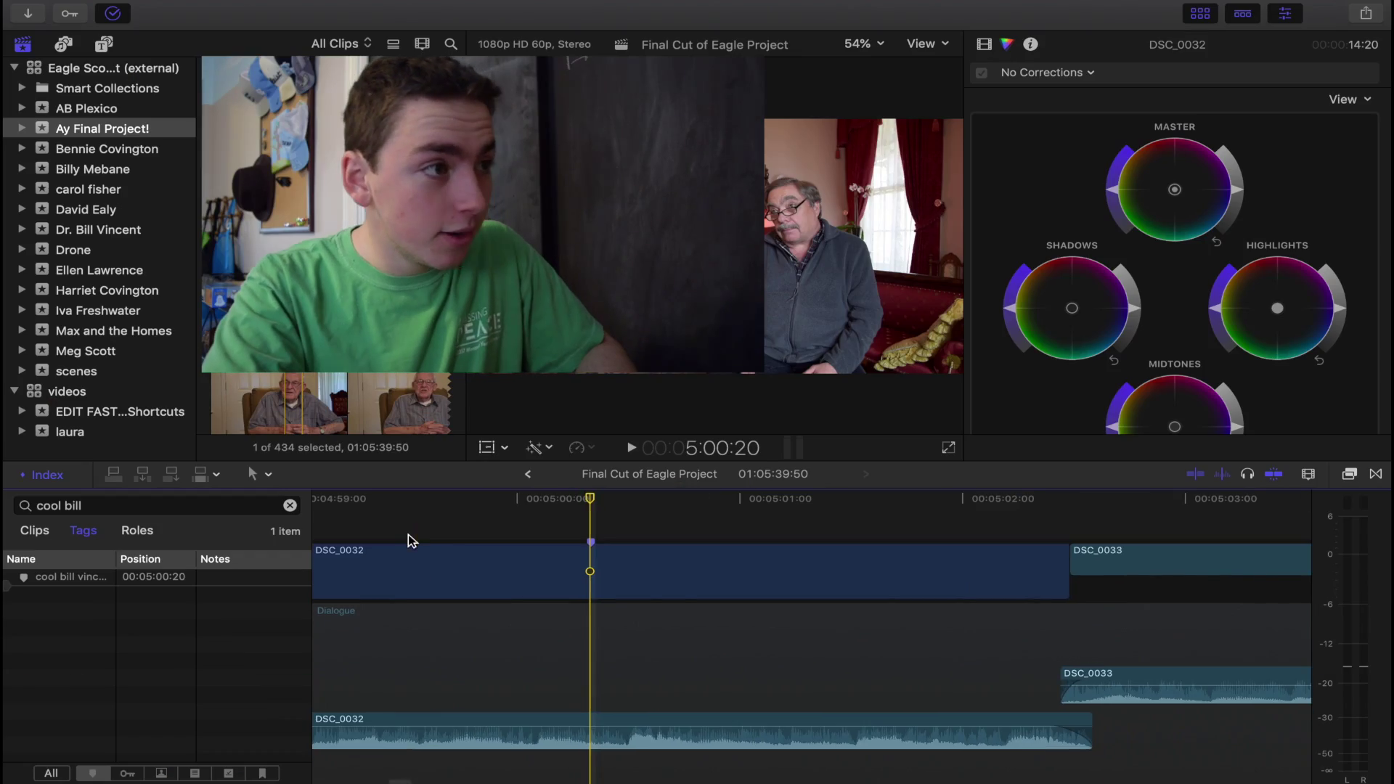
pyautogui.click(181, 581)
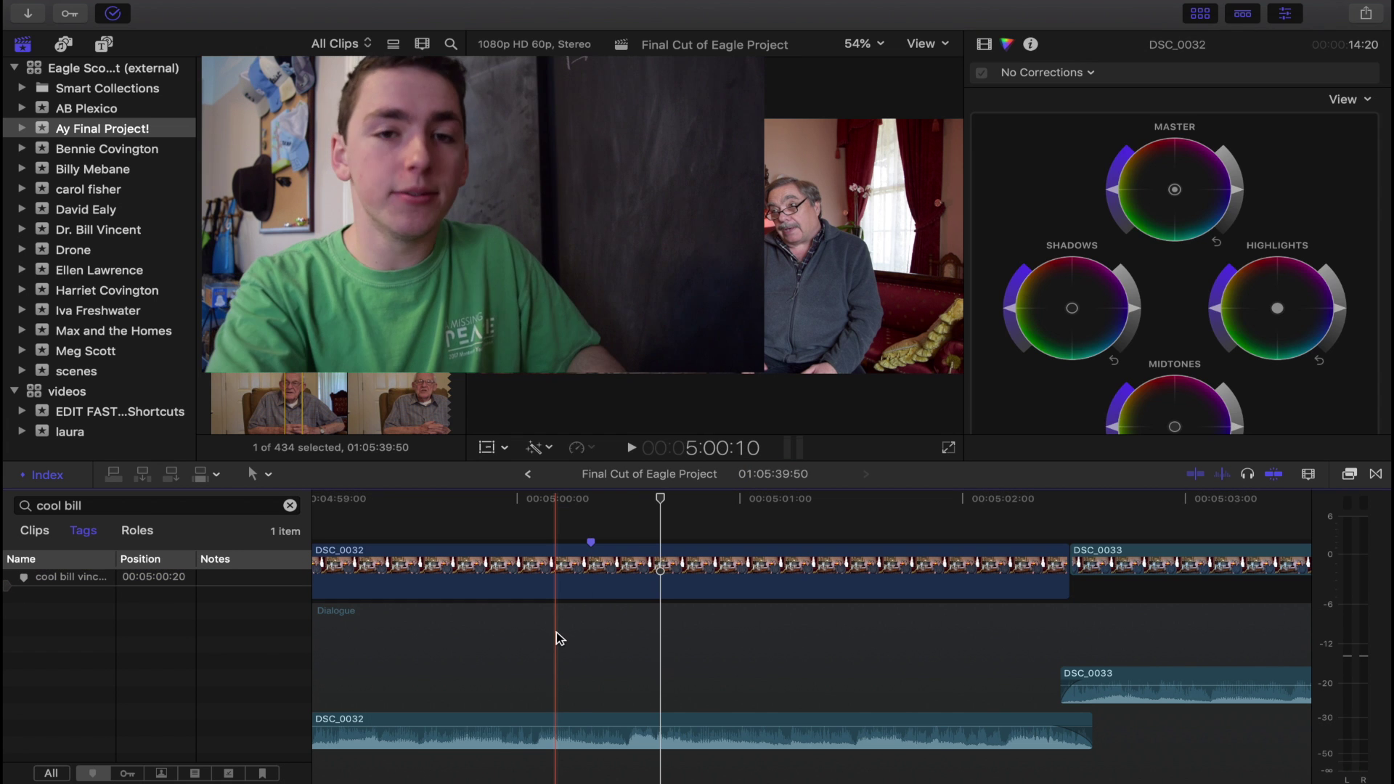
pyautogui.click(290, 507)
pyautogui.hotkey('ctrl', 'm')
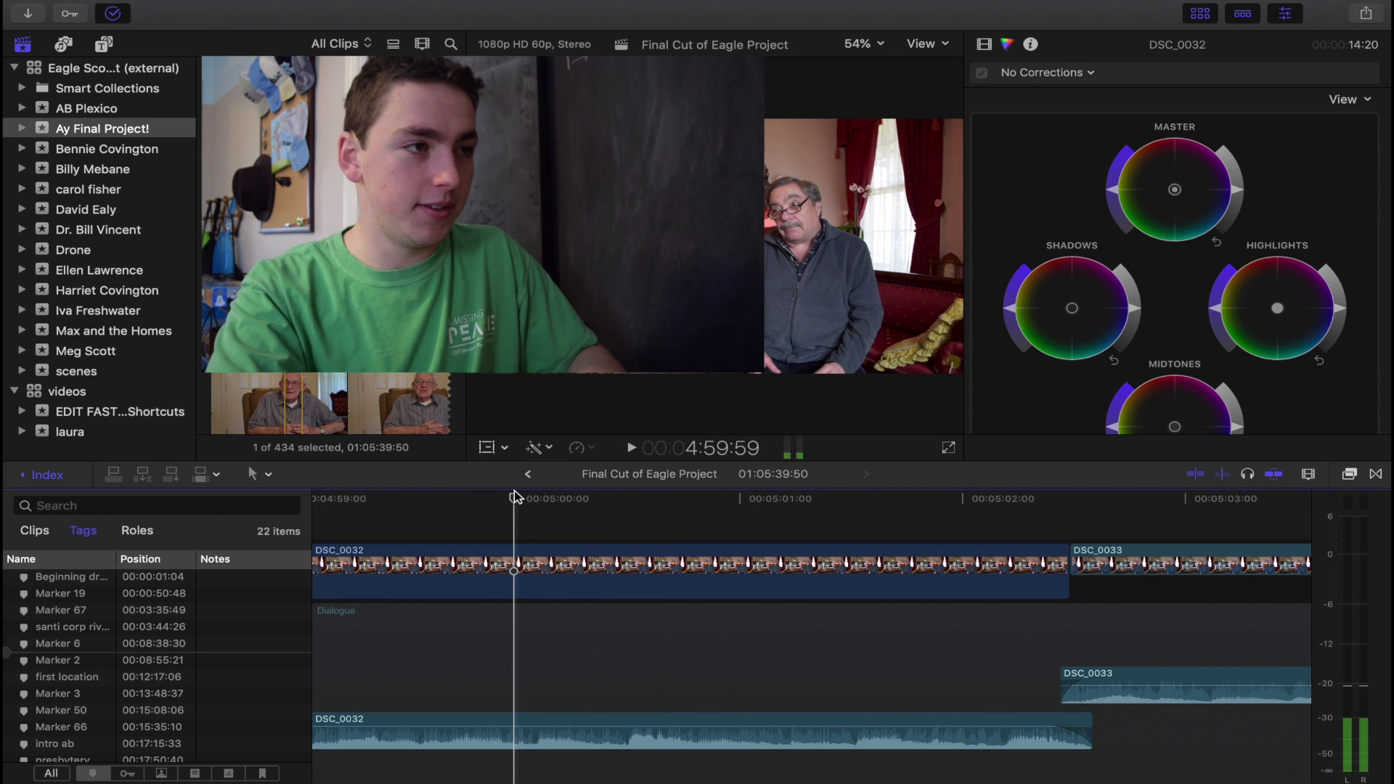
# Return the Timeline Index to the Clips list and scroll down through it.
pyautogui.click(34, 530)
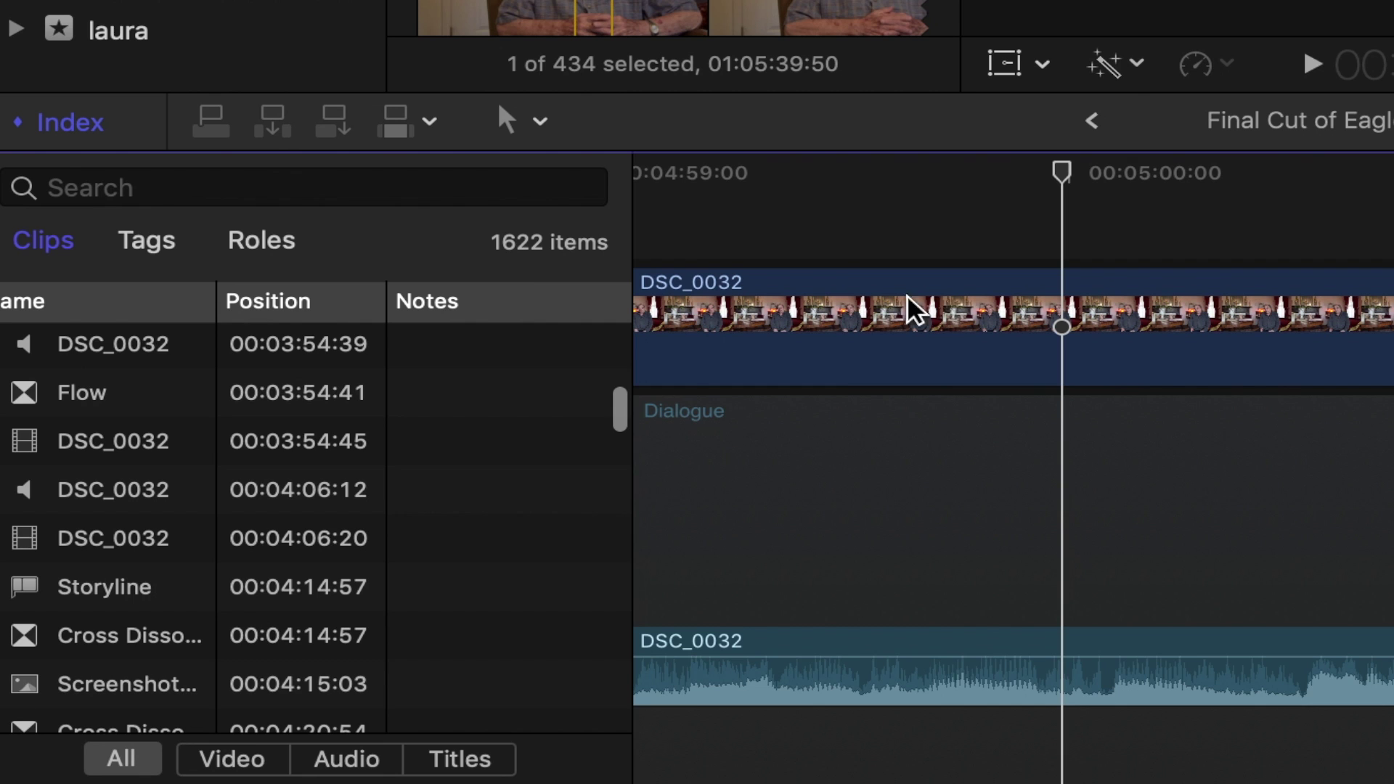
pyautogui.scroll(-10, 93, 648)
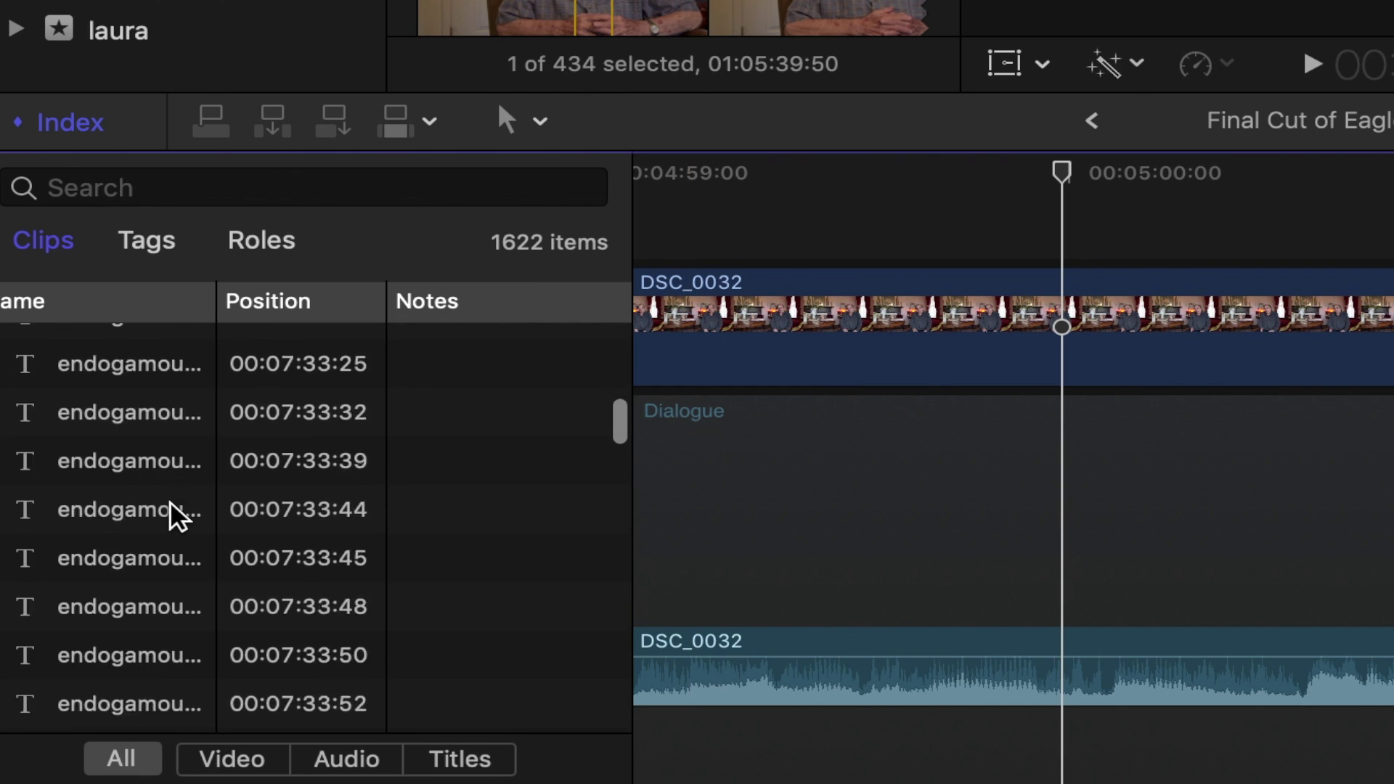
pyautogui.scroll(-15, 172, 503)
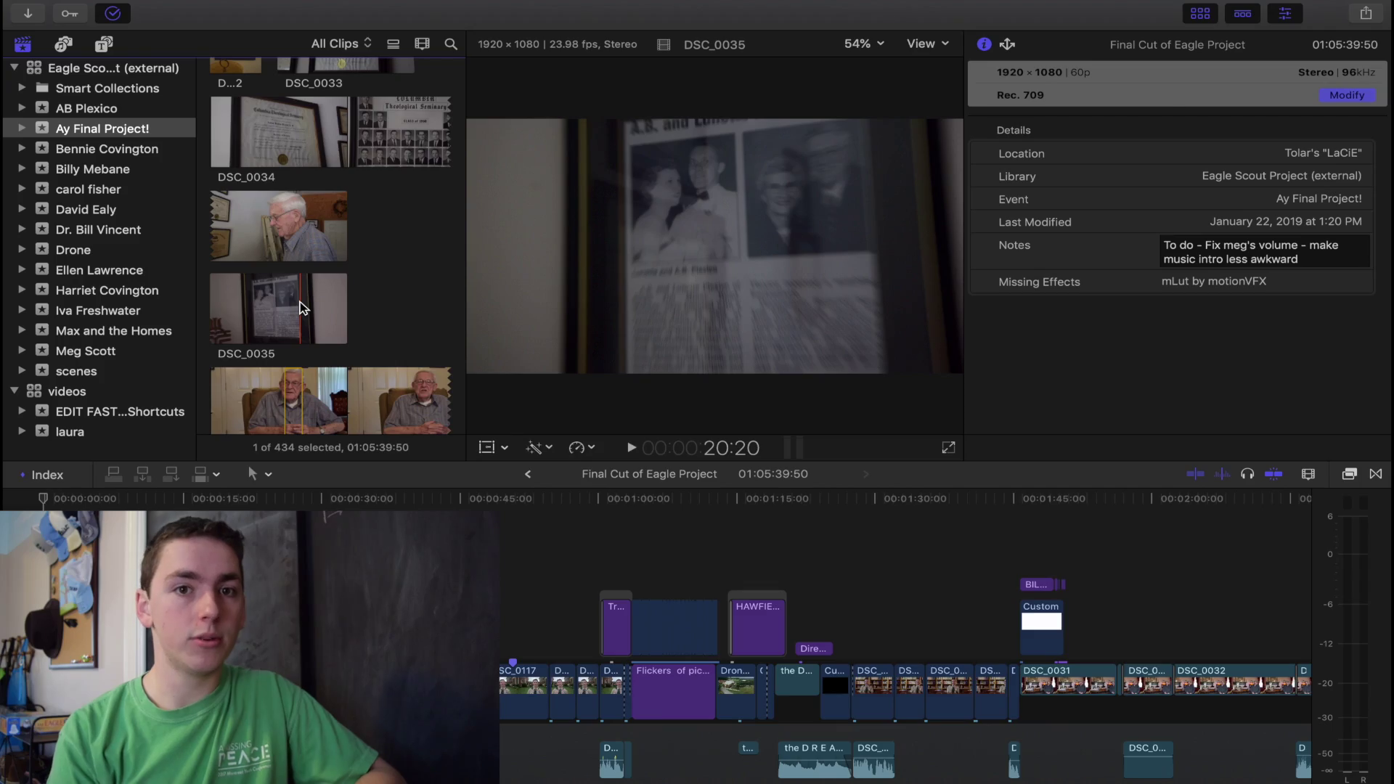
# Try importing a command set from Downloads, cancel, and keep Copy of Tolar Shortcuts.
pyautogui.press('alt+super+k')
pyautogui.click(294, 143)
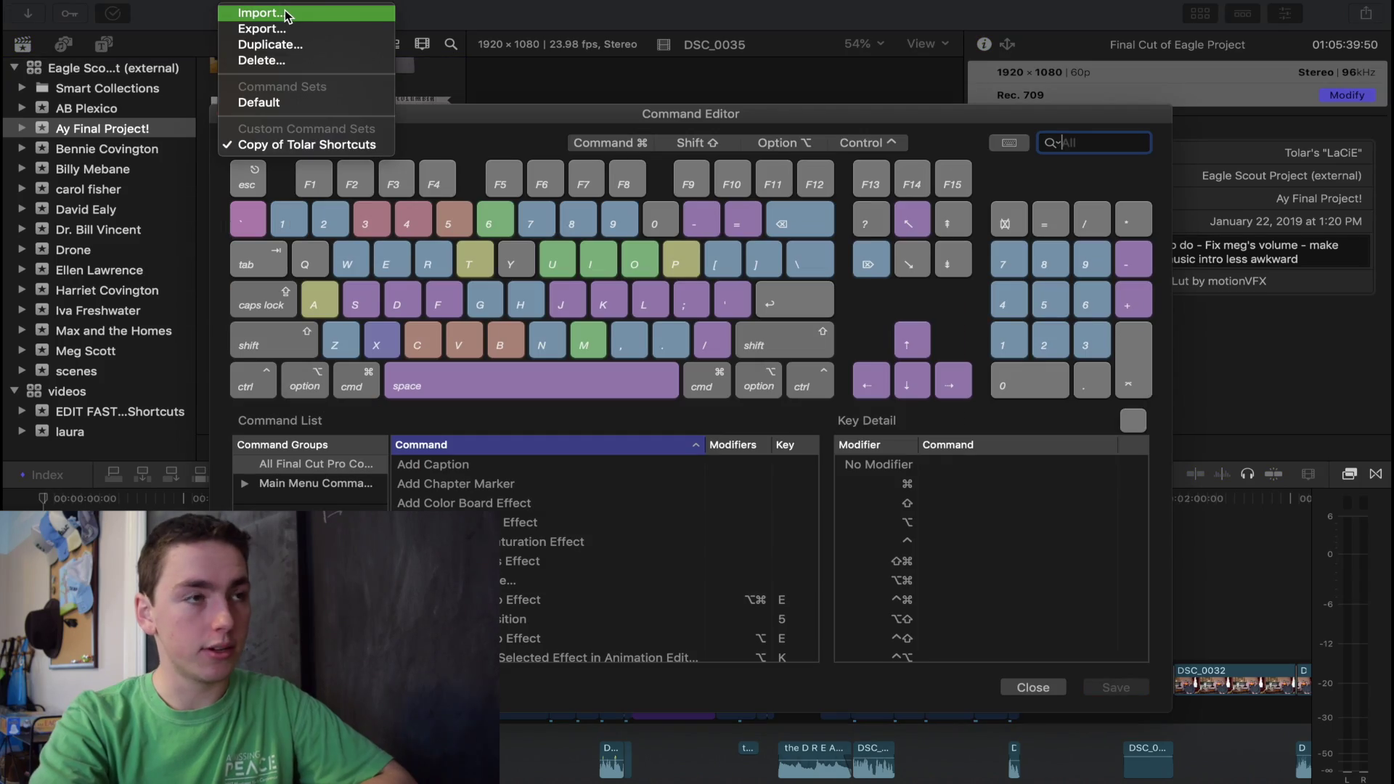
pyautogui.click(302, 21)
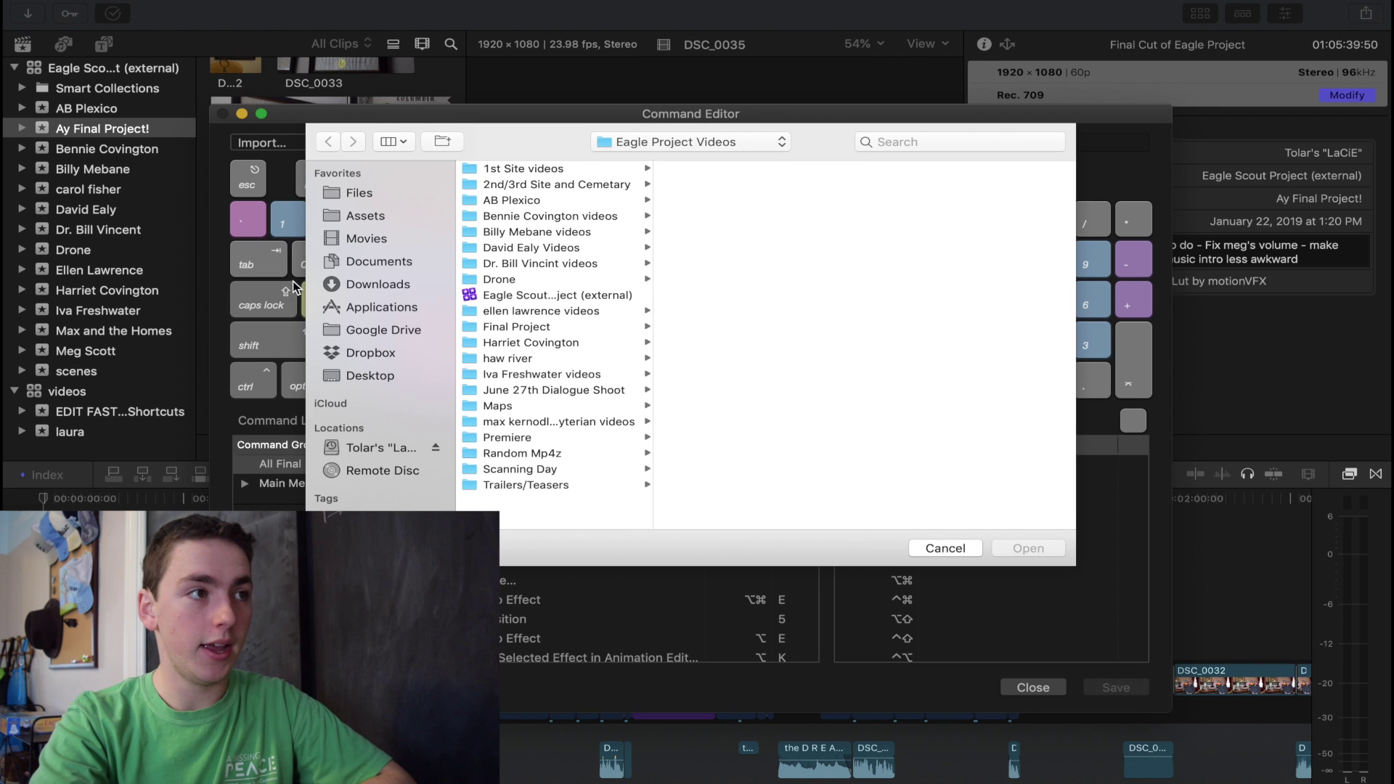
pyautogui.click(366, 287)
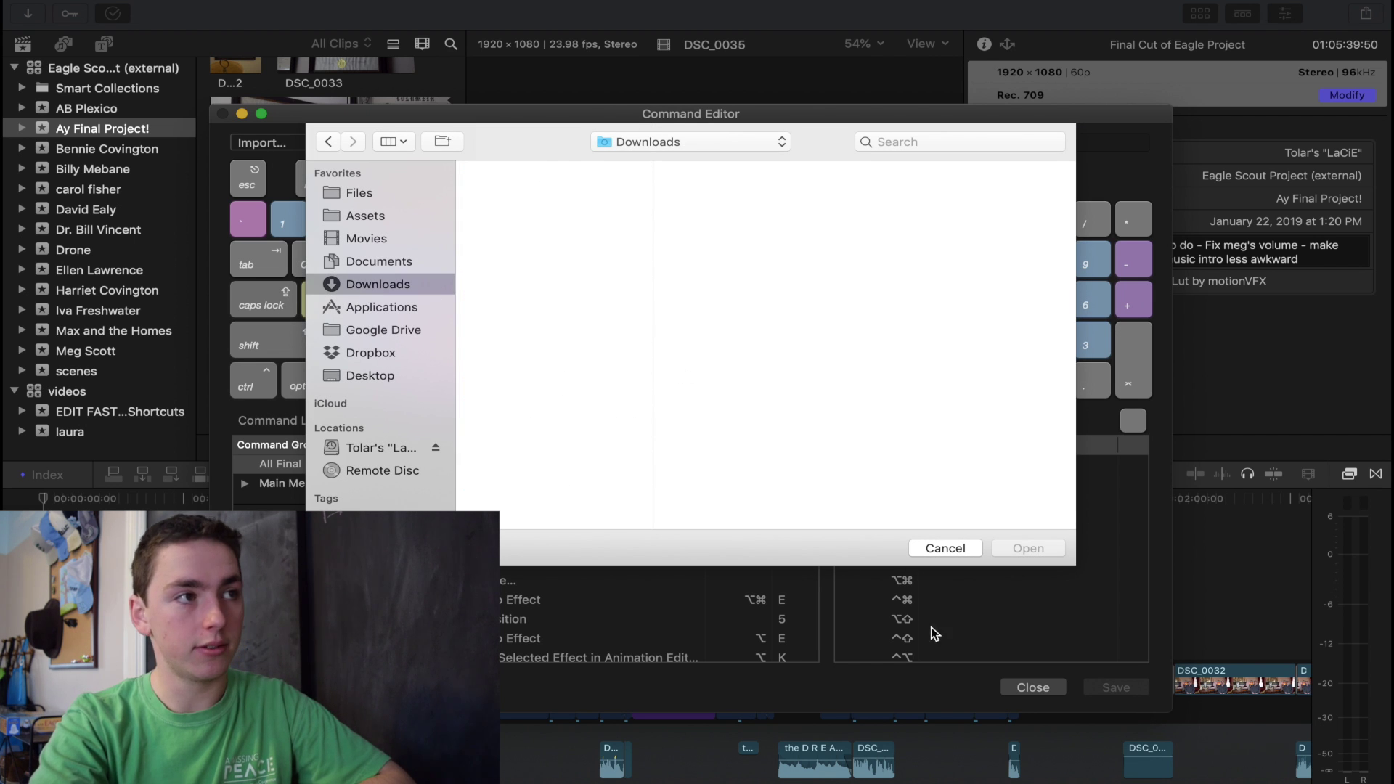
pyautogui.click(947, 549)
pyautogui.click(305, 143)
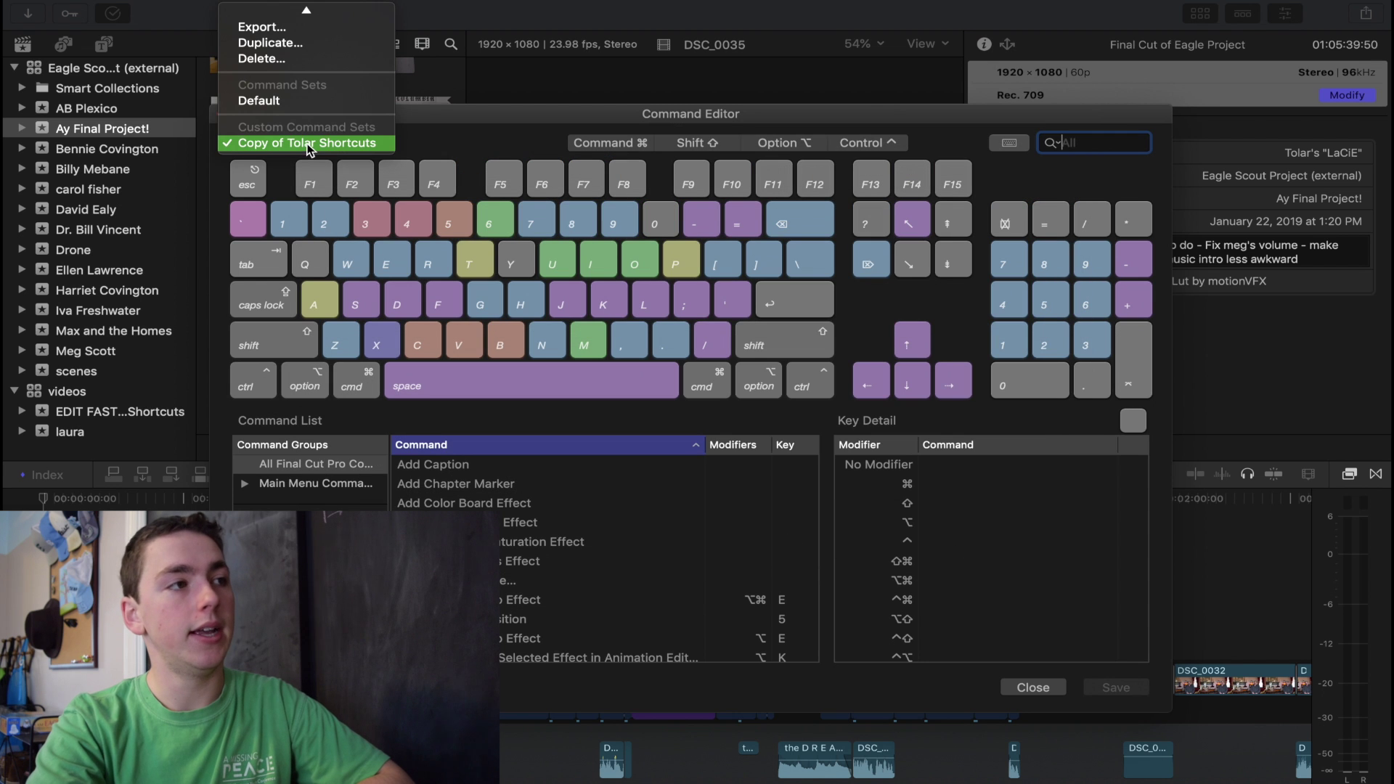
pyautogui.click(291, 145)
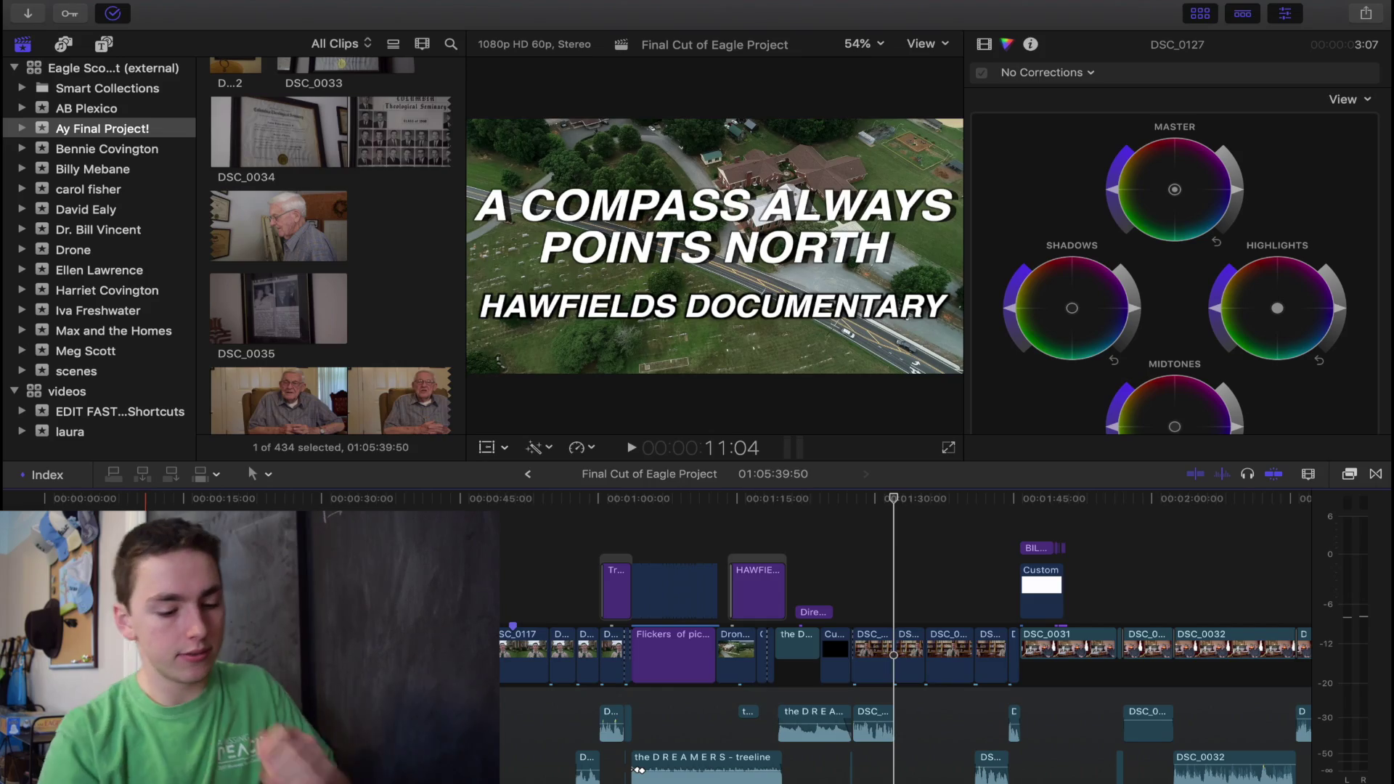
# Switch the Command Editor to the Default set and view the Command-modified B key's commands.
pyautogui.press('alt+super+k')
pyautogui.click(312, 143)
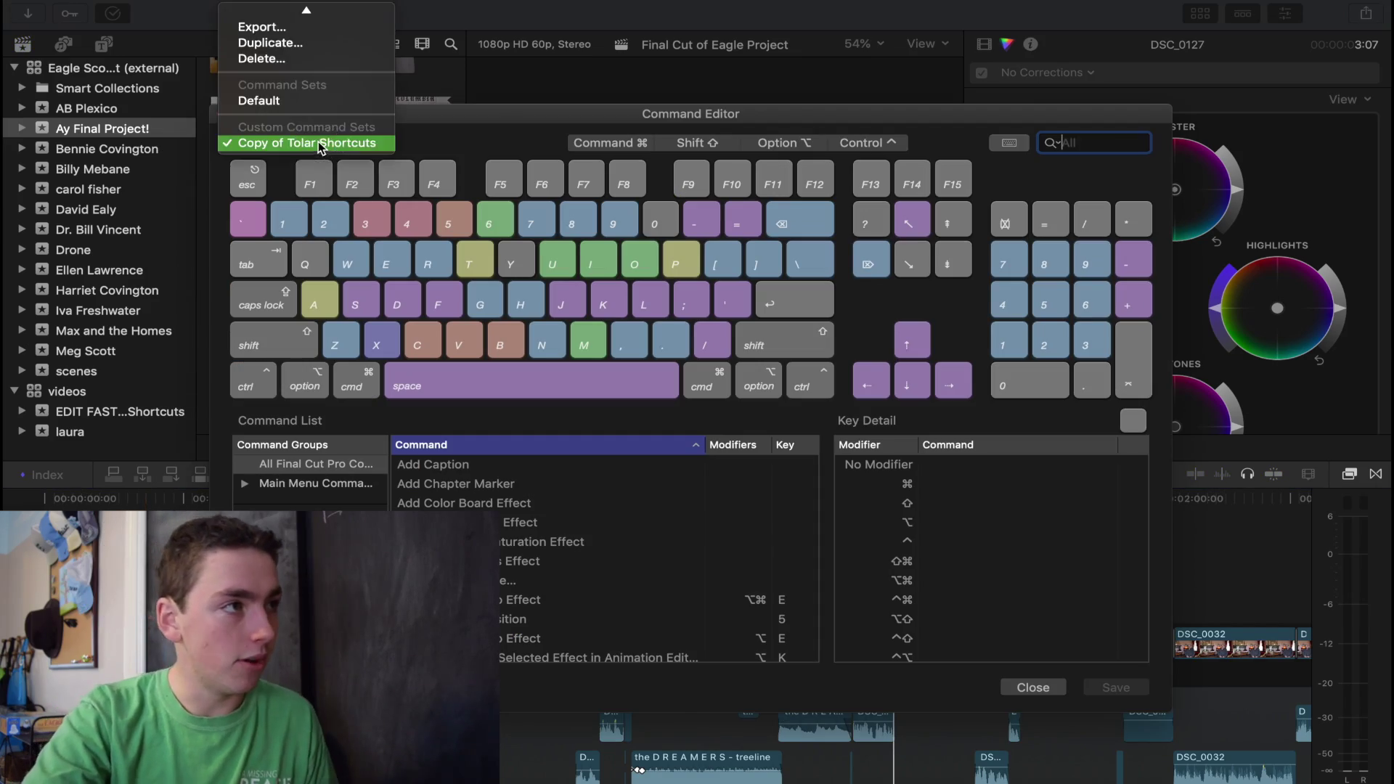
pyautogui.click(312, 100)
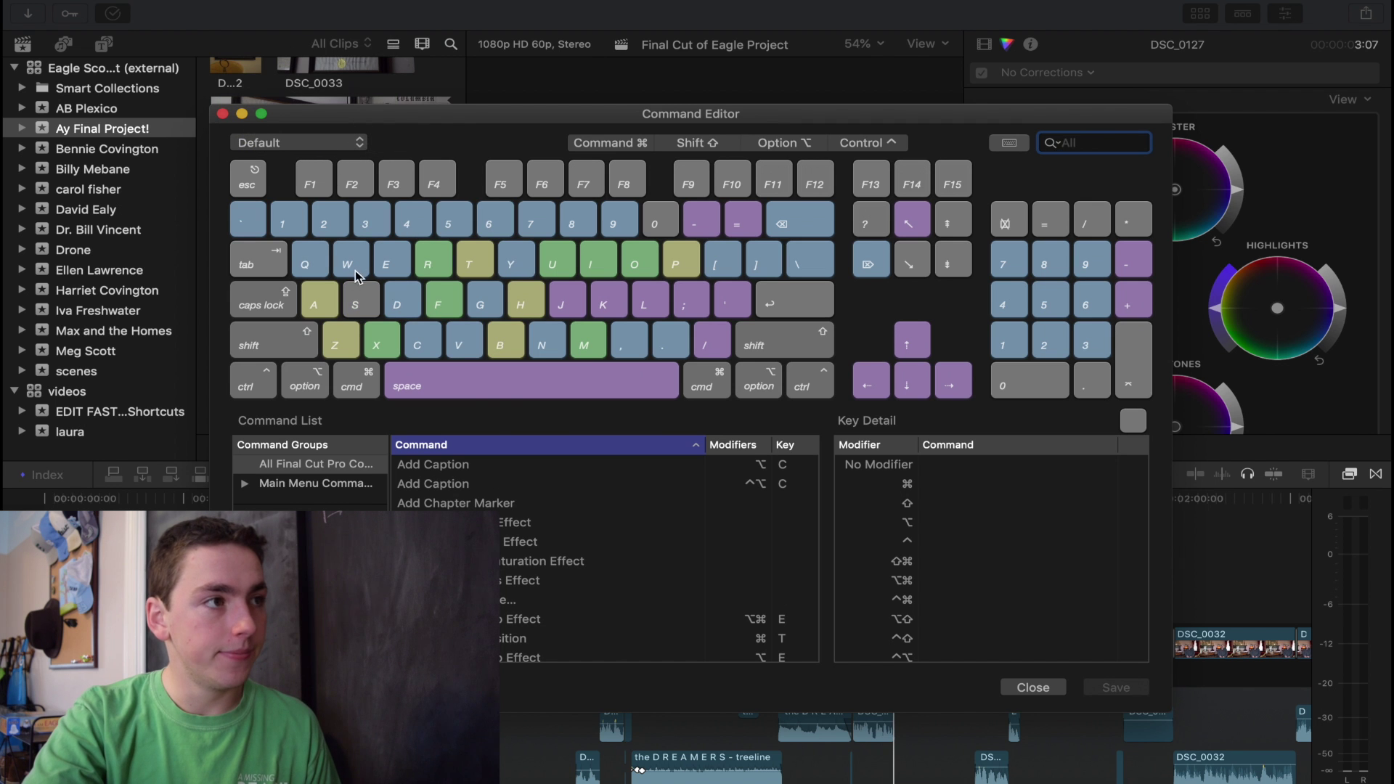
pyautogui.click(365, 387)
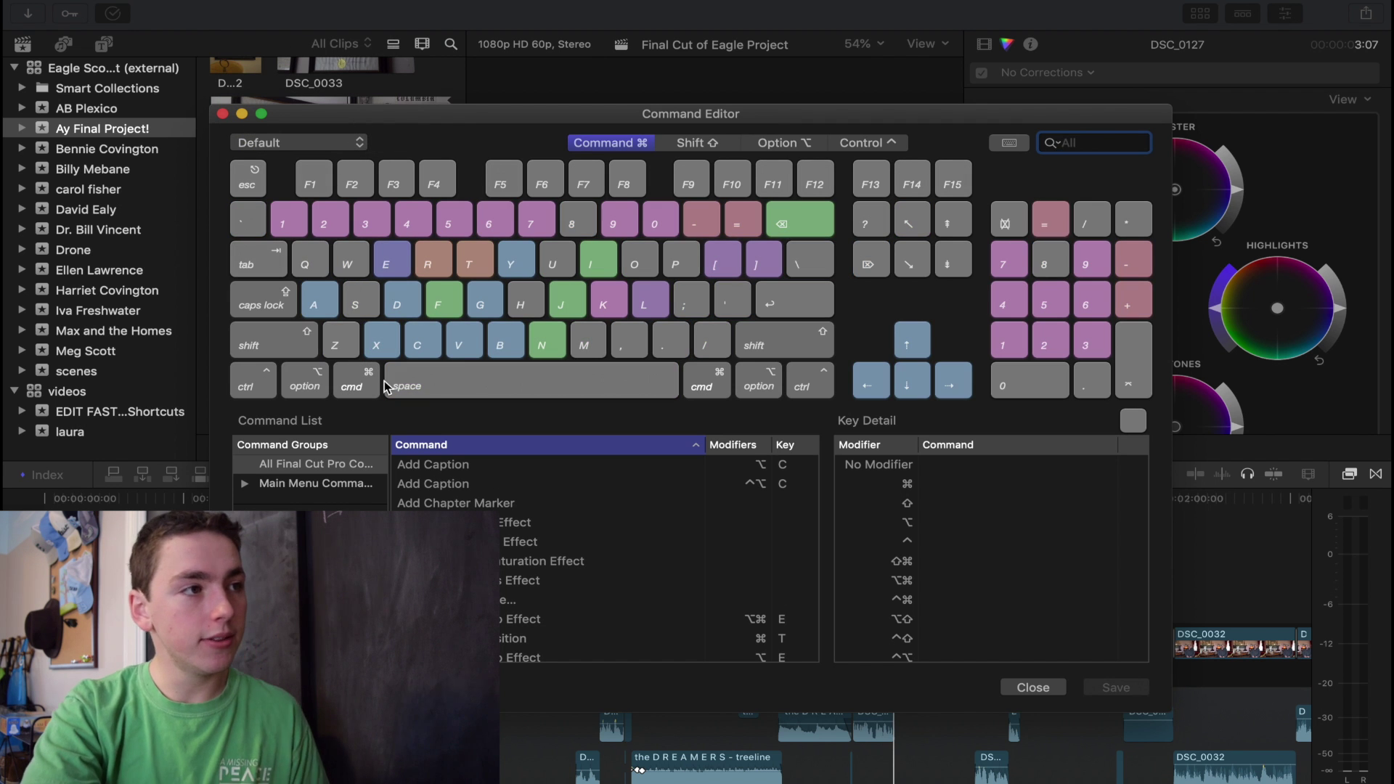
pyautogui.click(504, 338)
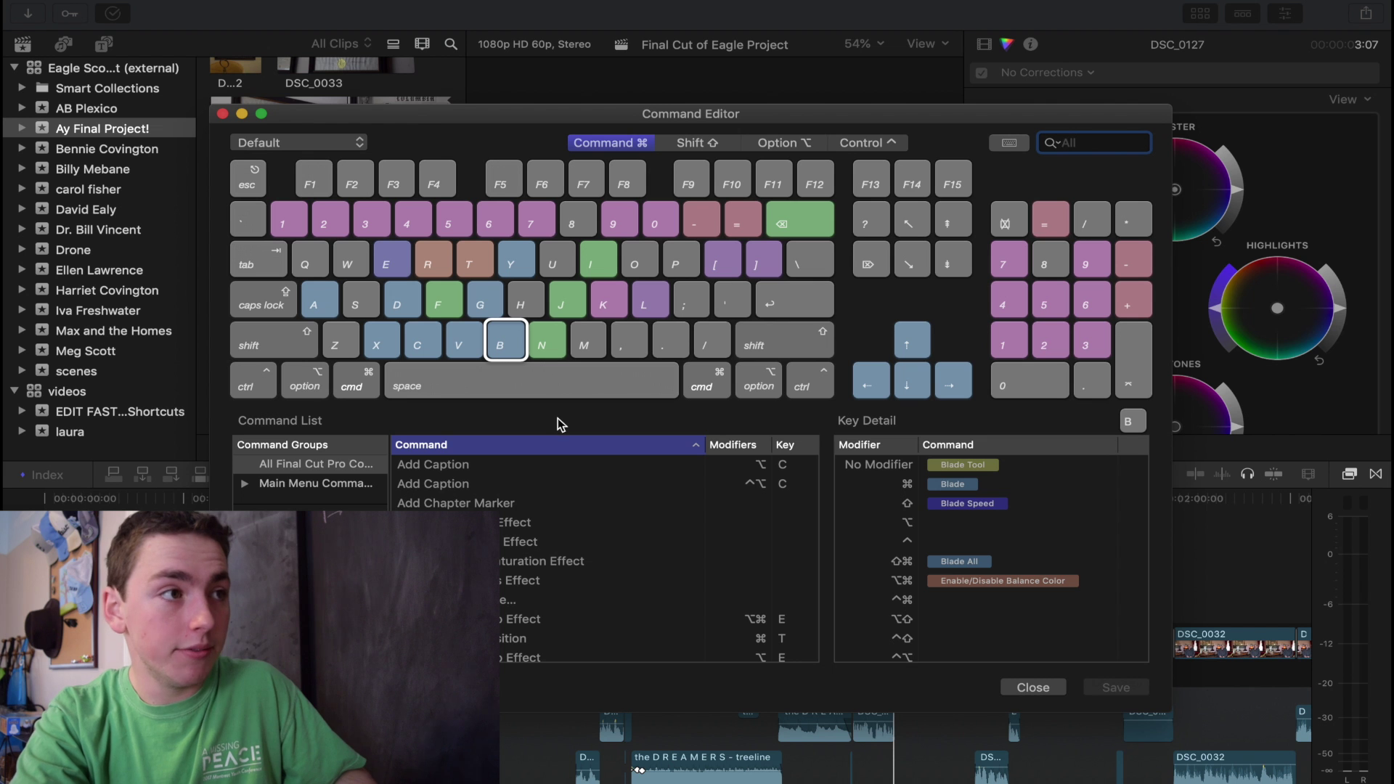